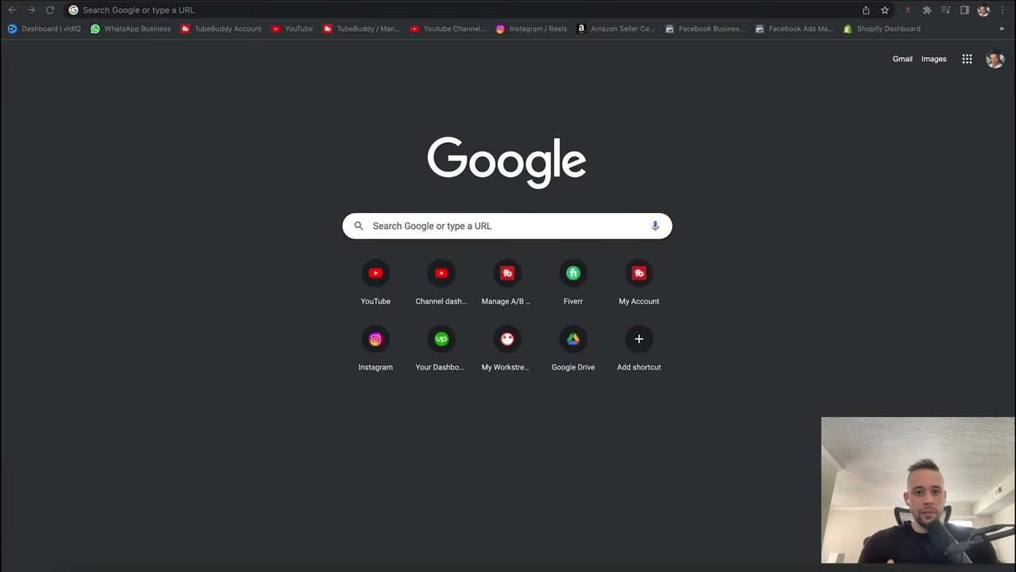
Step: Open the Wikipedia article on public domain and highlight its title
key(super+l)
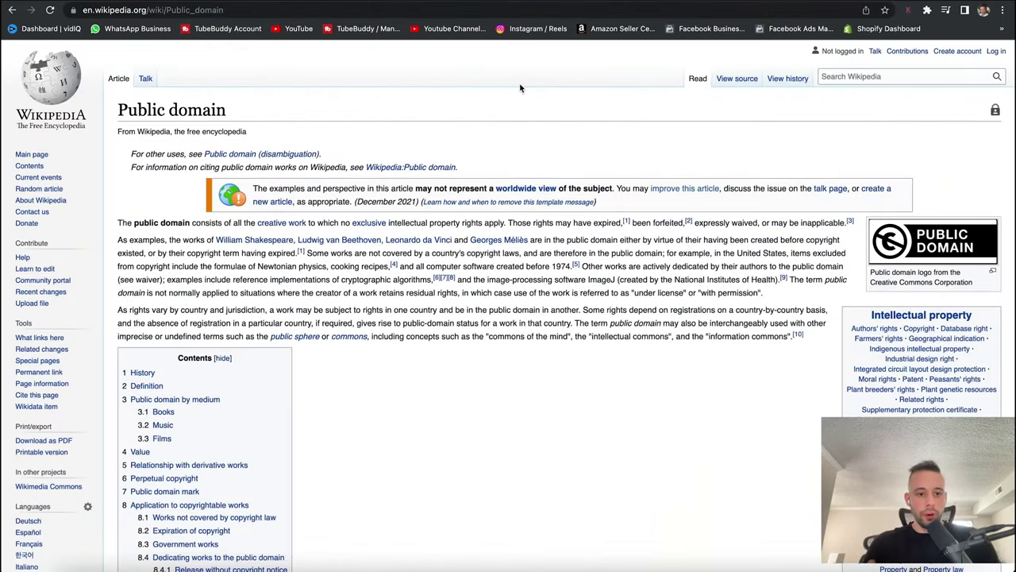
drag(99, 111, 232, 109)
click(274, 110)
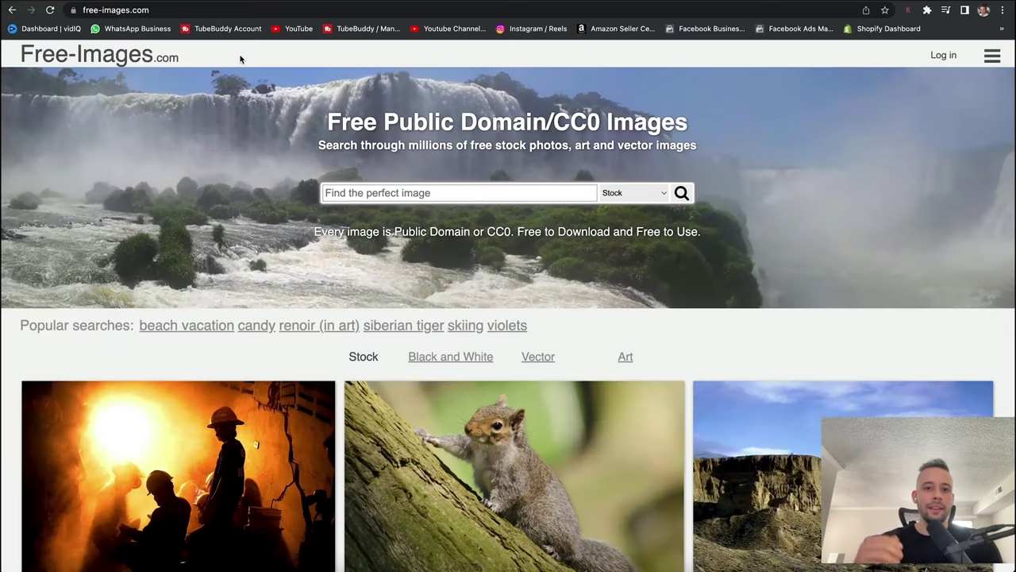
drag(222, 52, 133, 49)
click(133, 11)
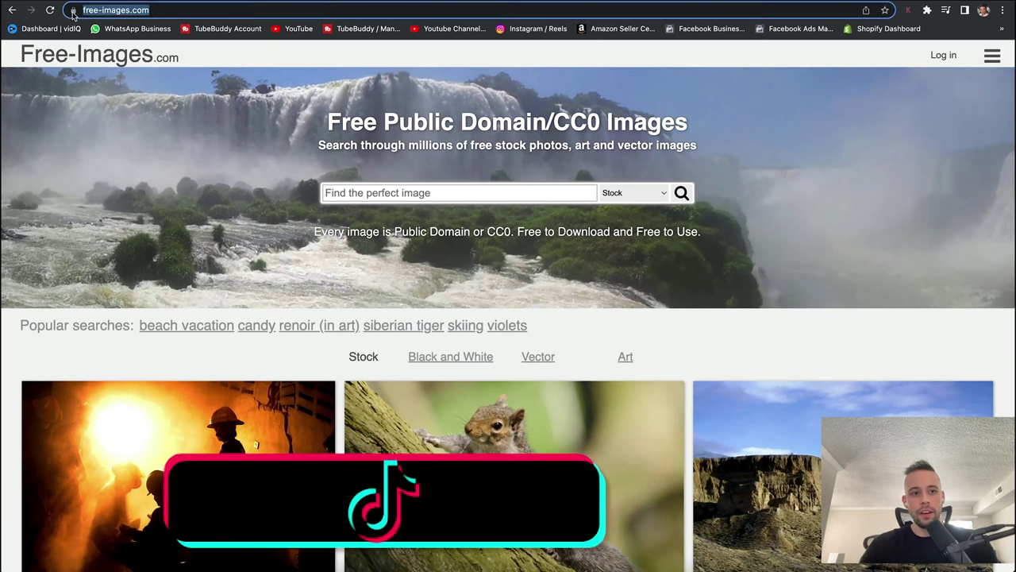
click(248, 49)
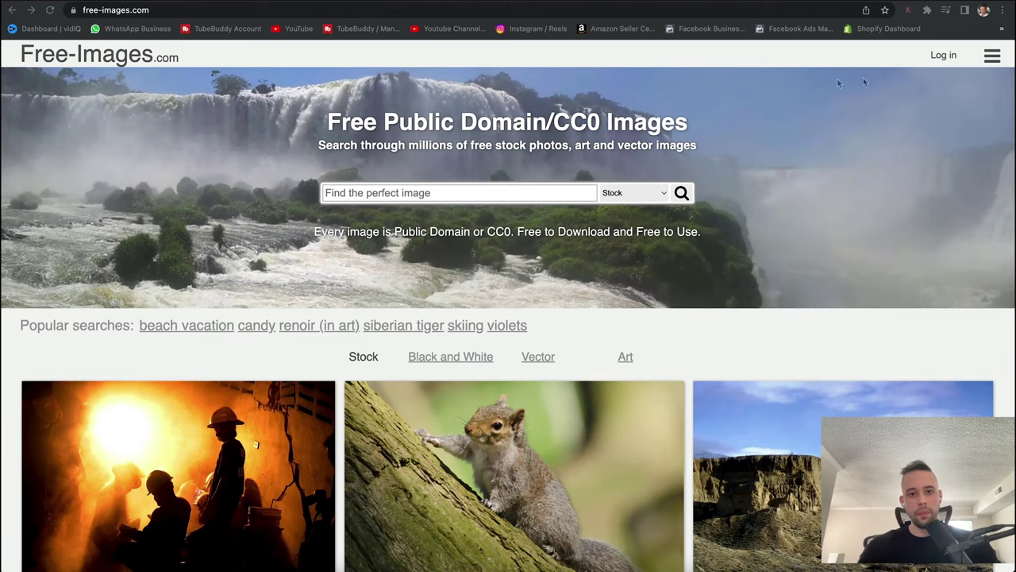
Step: Look through the gallery of public domain stock images on the Free-Images home page
scroll(770, 311, down, 6)
scroll(770, 311, down, 4)
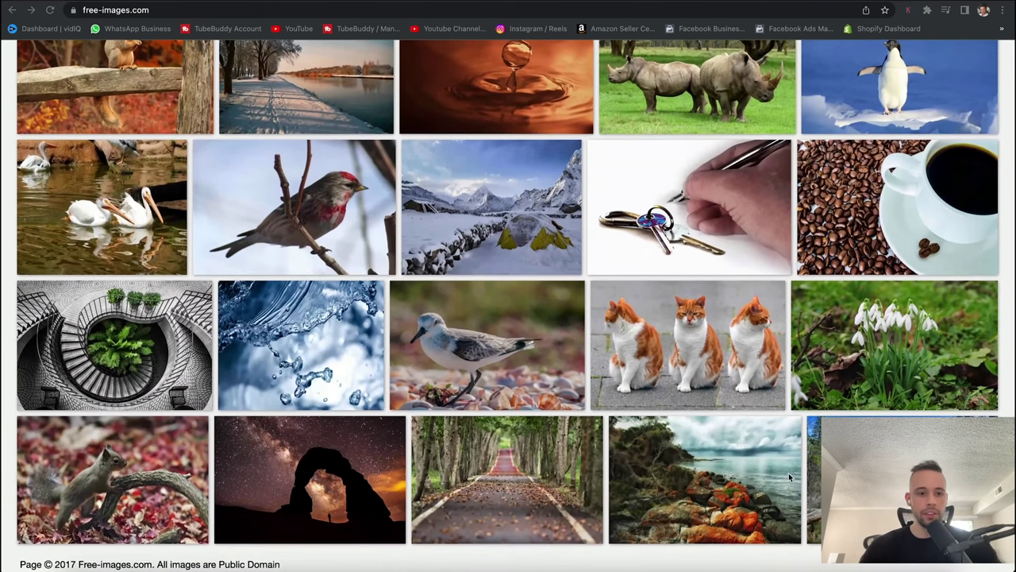
scroll(791, 477, up, 1)
scroll(791, 476, down, 1)
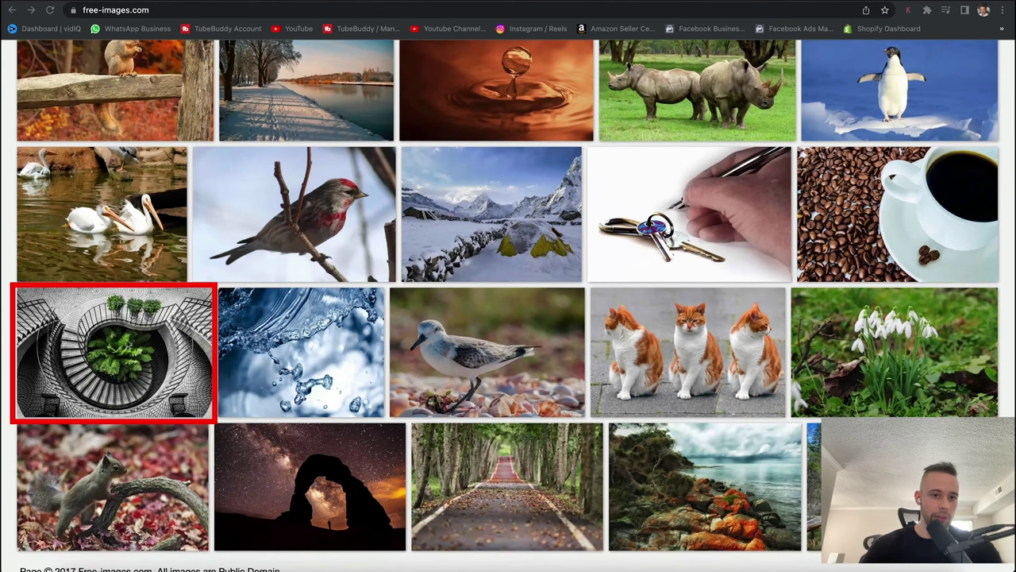
scroll(171, 218, up, 2)
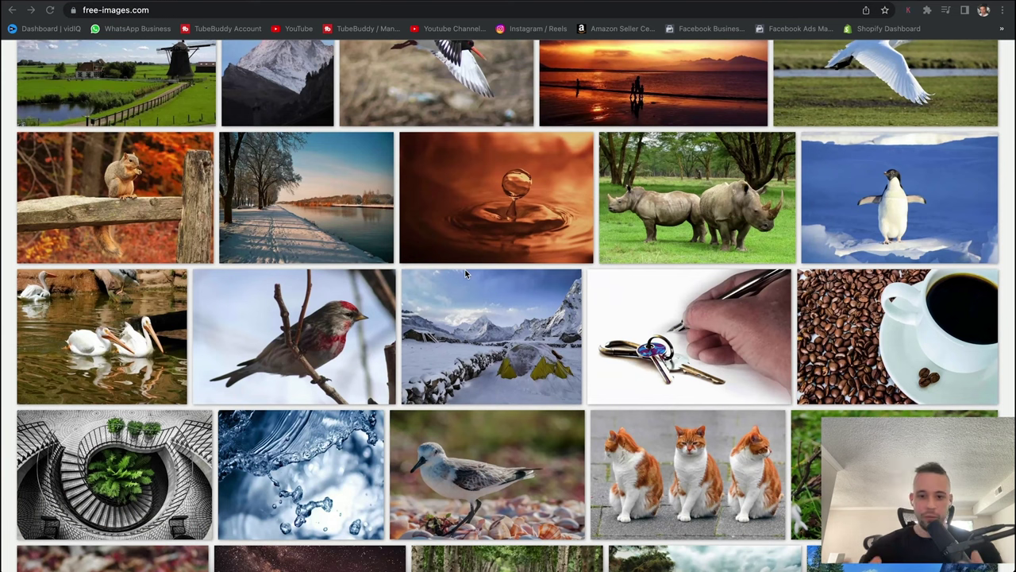
scroll(466, 274, up, 2)
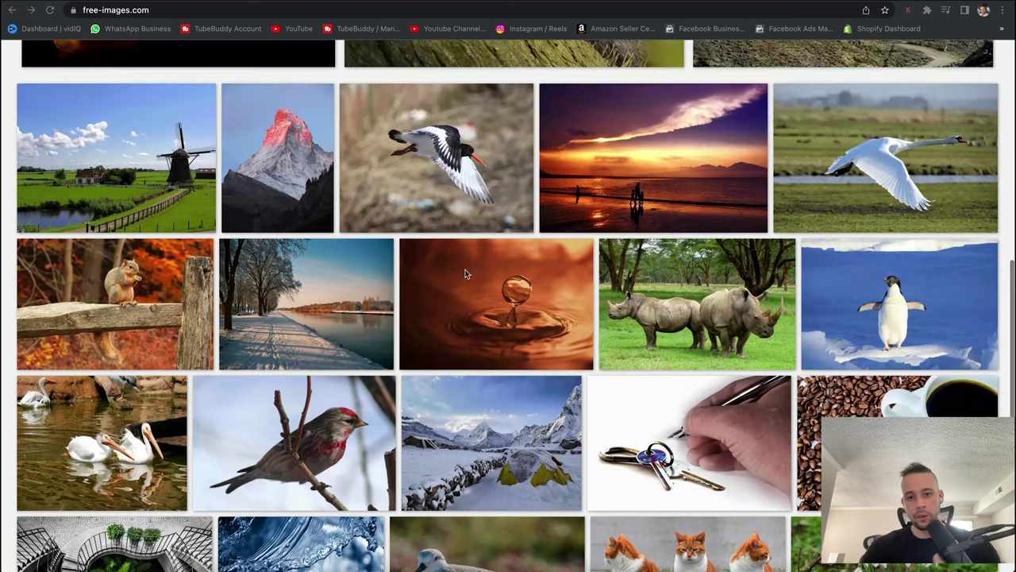
scroll(466, 274, up, 4)
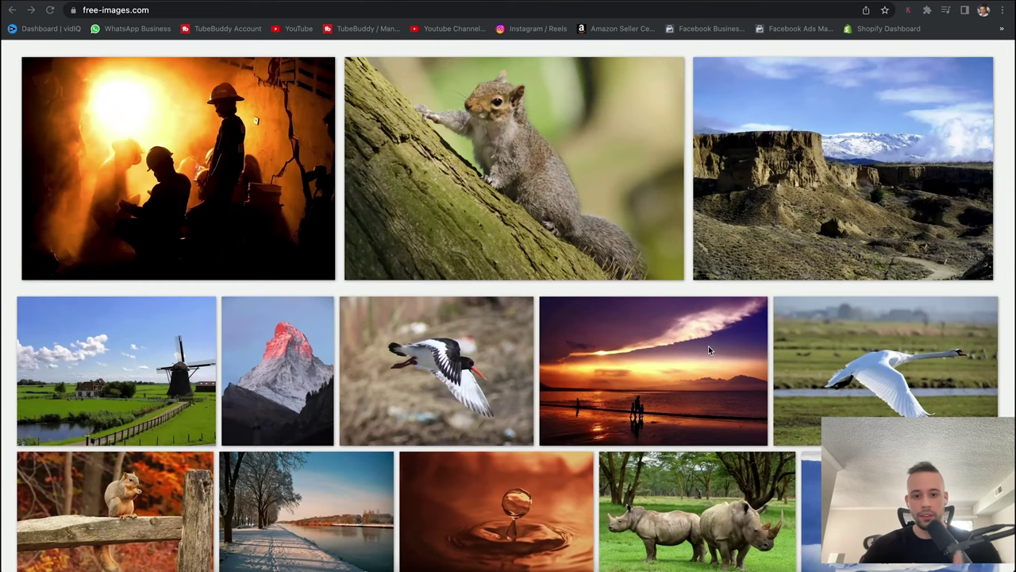
scroll(710, 350, up, 4)
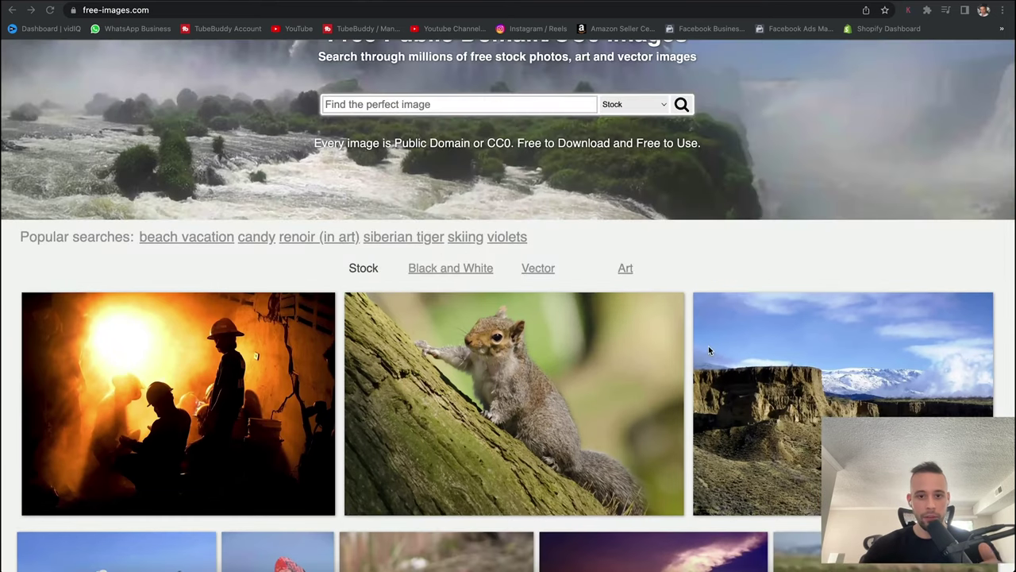
Step: Search the Fine Art category of Free-Images for "sunrise painting"
scroll(709, 349, up, 2)
click(663, 198)
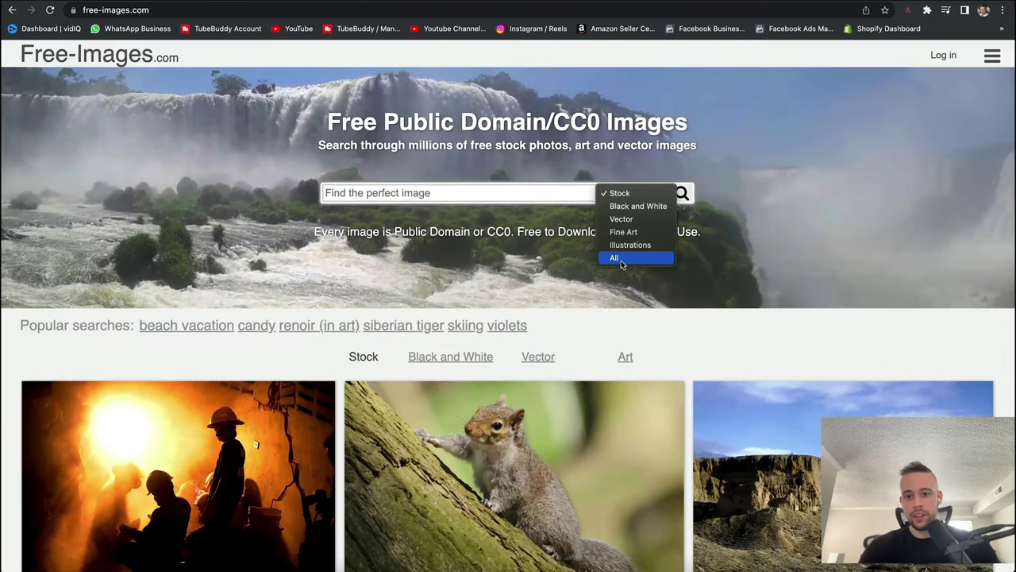
click(586, 191)
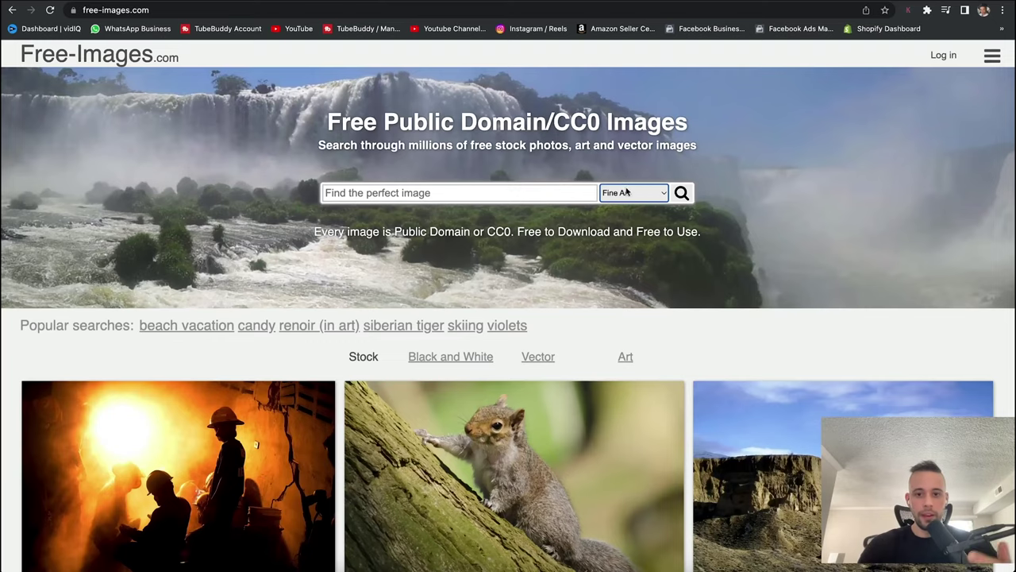
click(627, 192)
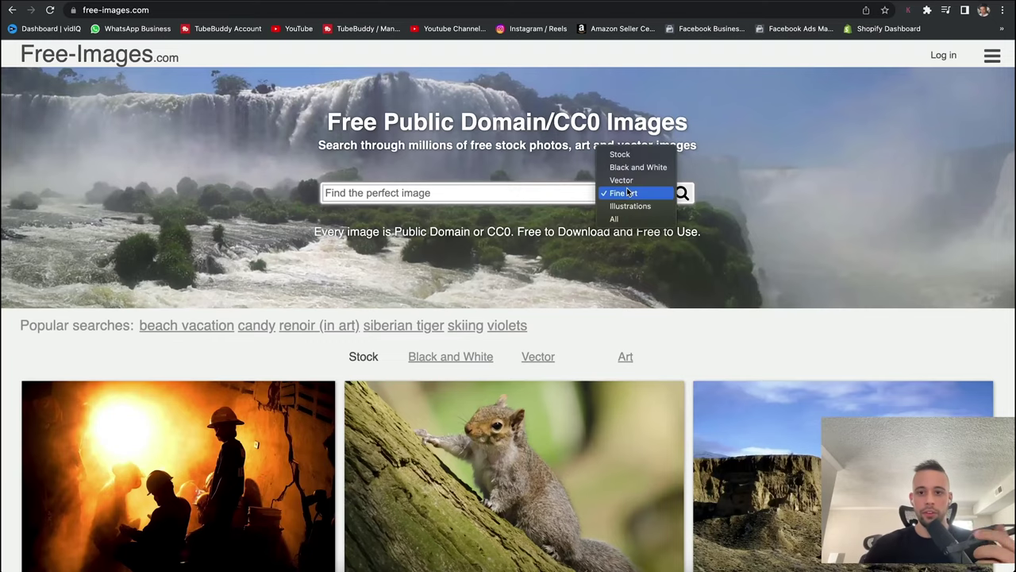
click(552, 192)
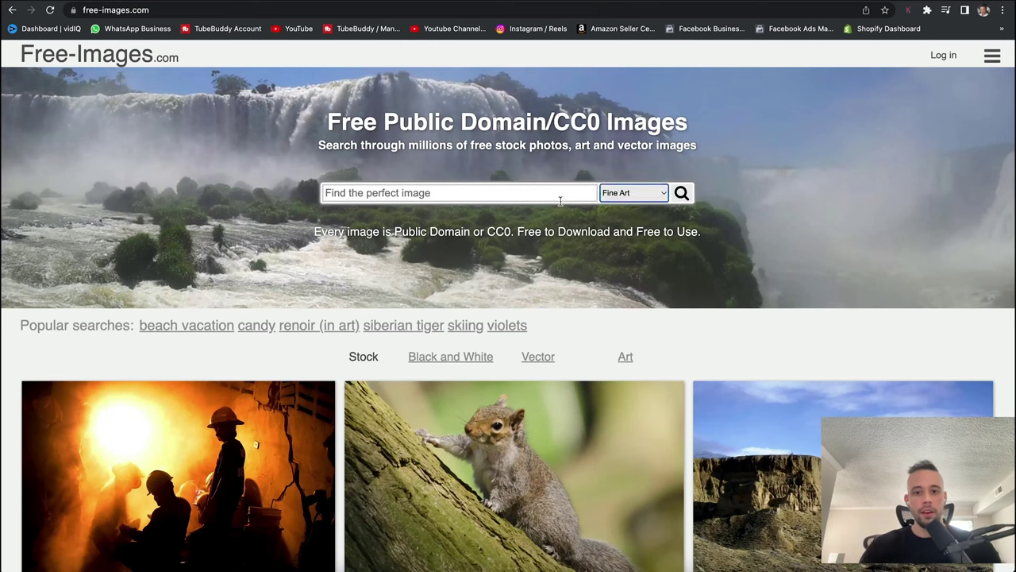
click(552, 192)
text(sunrise painting)
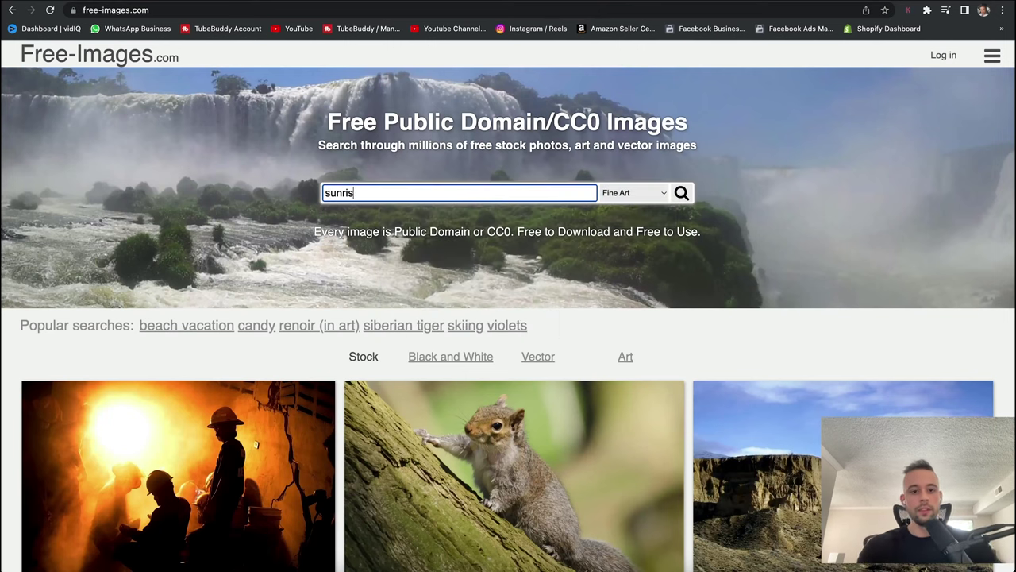
key(Return)
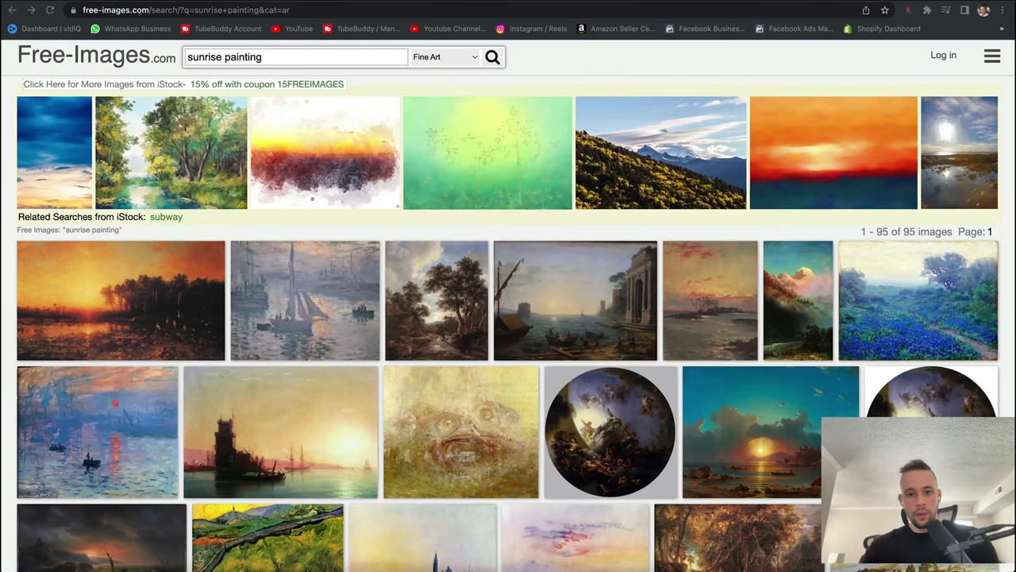
Step: Open the beach scene with sailing boats under a cloudy sky from the results and check its original resolution
scroll(254, 272, down, 2)
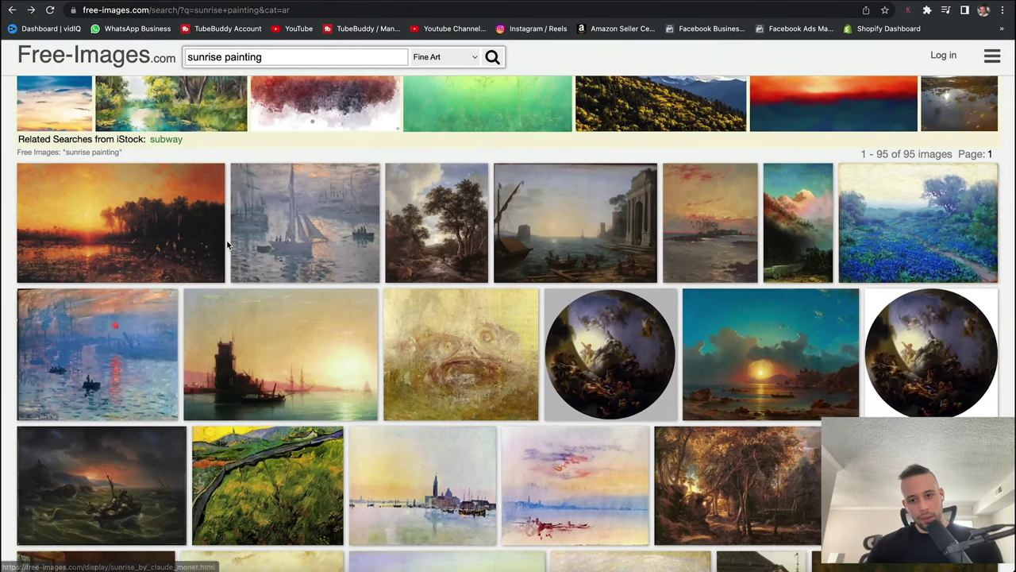
scroll(347, 332, down, 3)
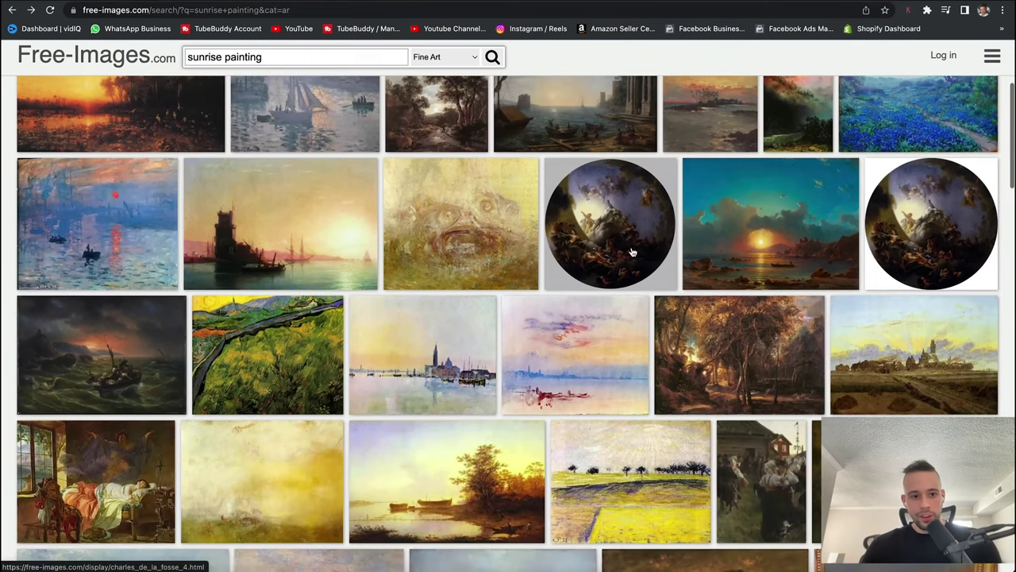
scroll(664, 236, down, 3)
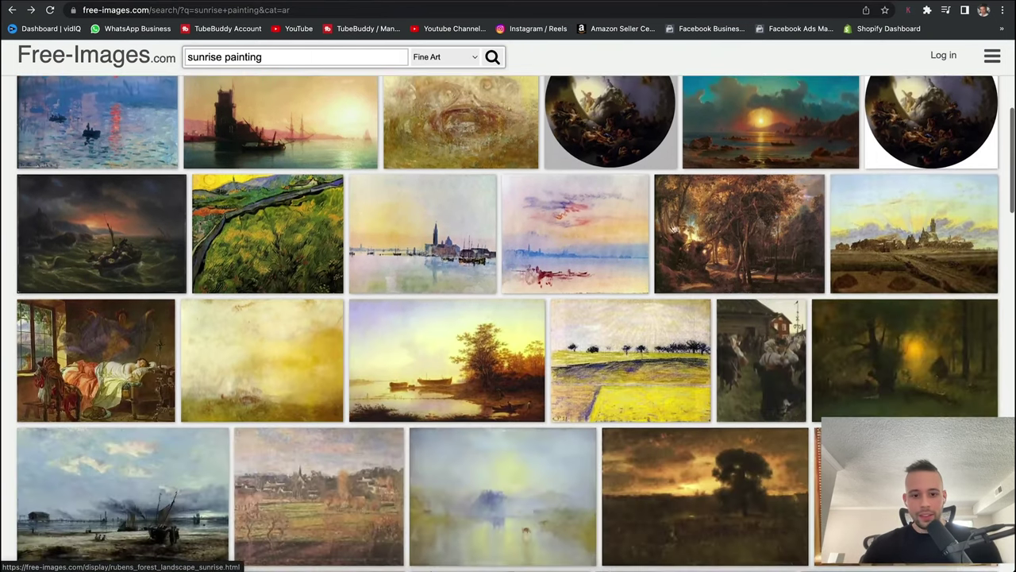
scroll(556, 316, down, 3)
click(188, 401)
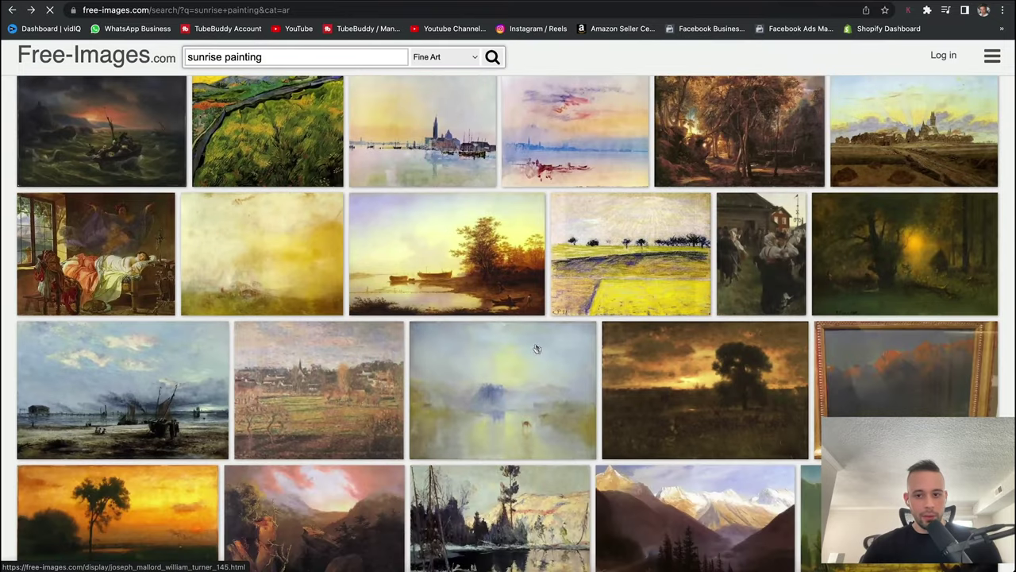
double_click(878, 177)
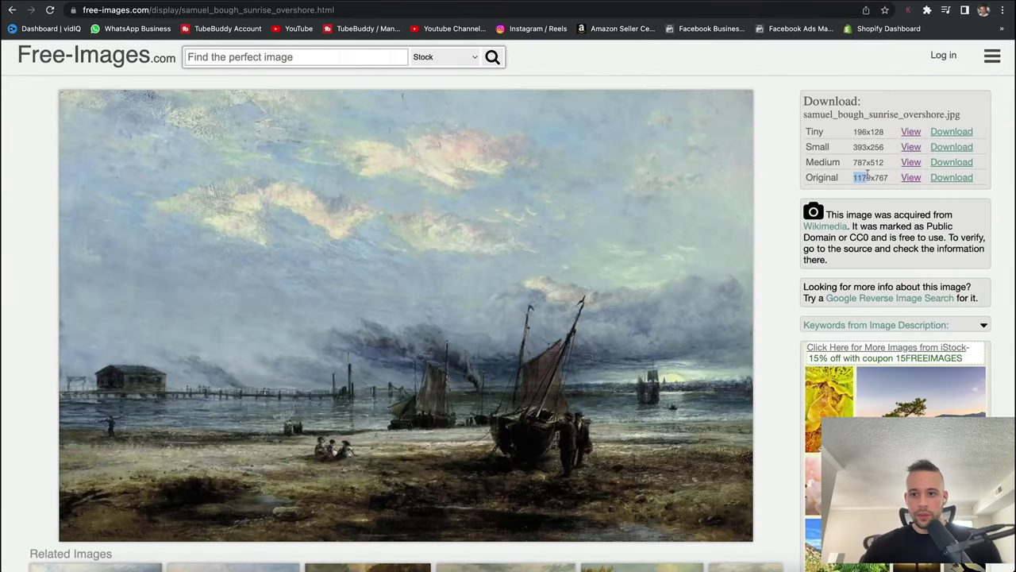
click(880, 177)
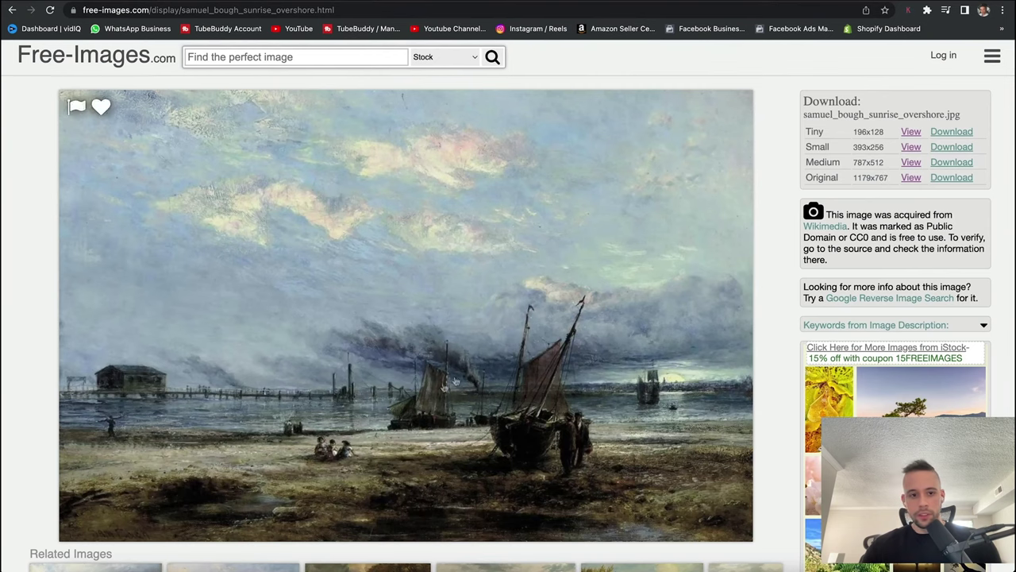
Step: Return to the results and check the original resolution of the painting of yellow fields with a row of trees
click(12, 10)
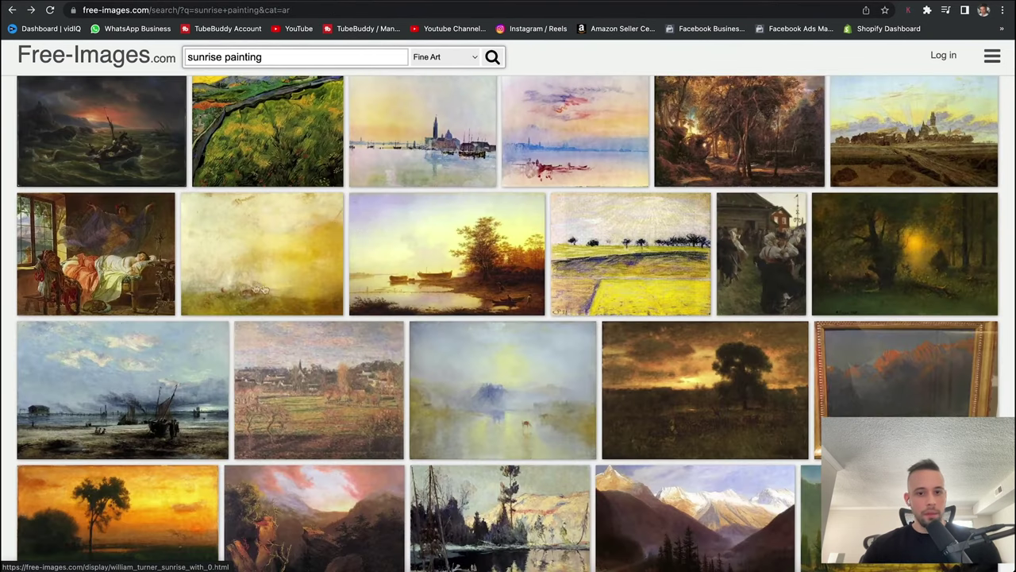
click(671, 259)
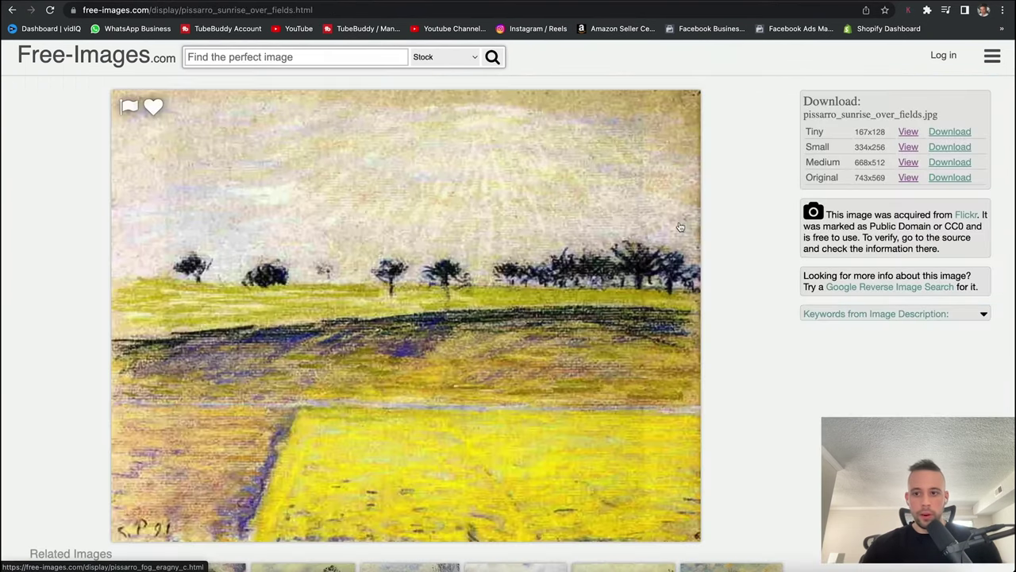
double_click(879, 178)
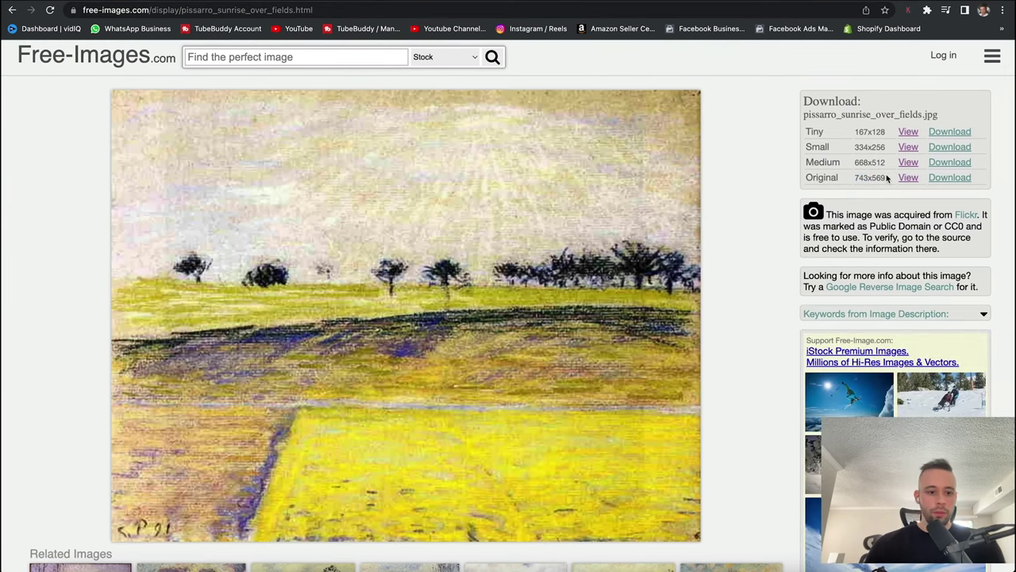
click(856, 174)
click(784, 169)
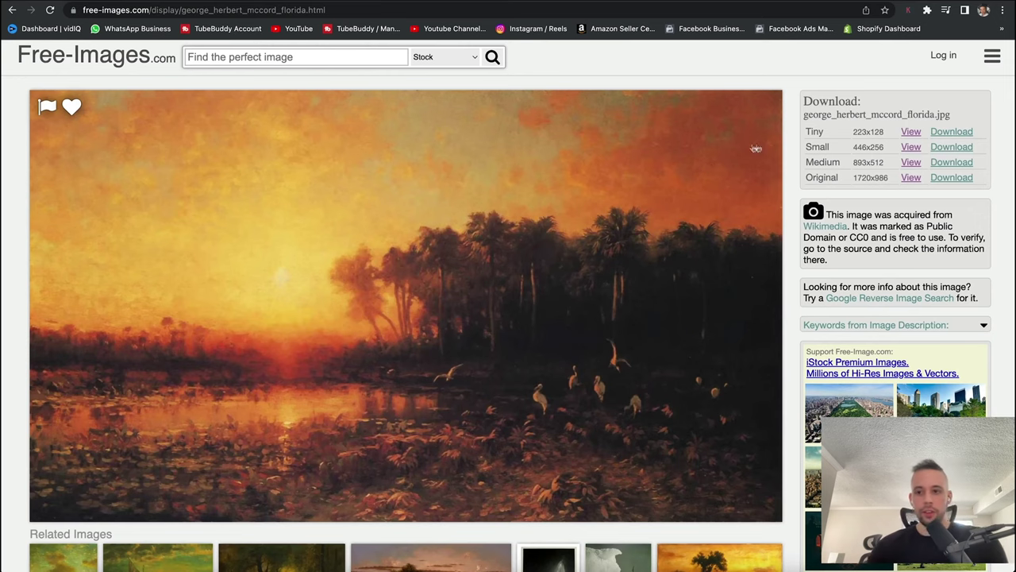
Step: Download the original 1720x986 version of george_herbert_mccord_florida.jpg and dismiss the download bar
click(953, 177)
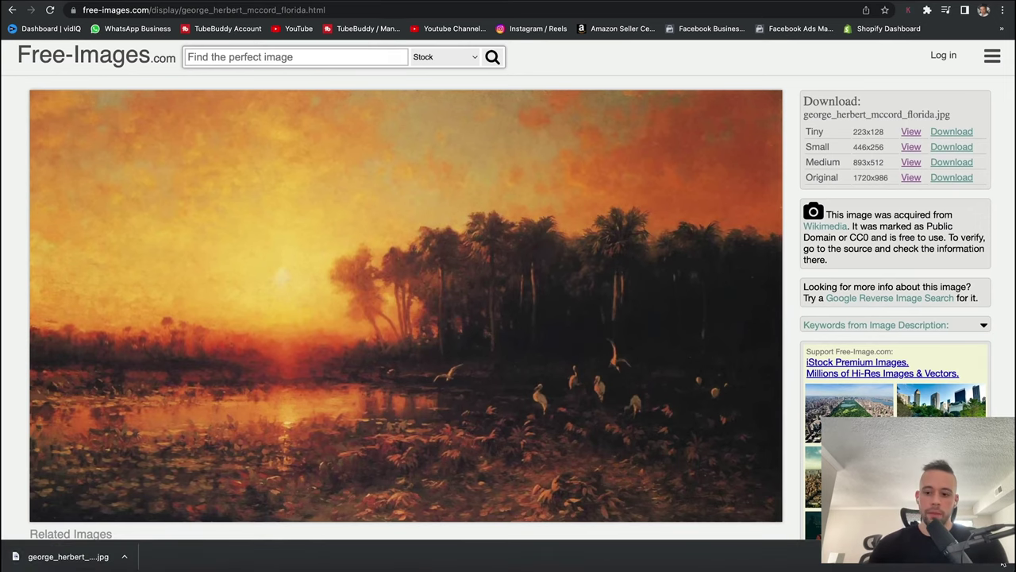
click(1003, 559)
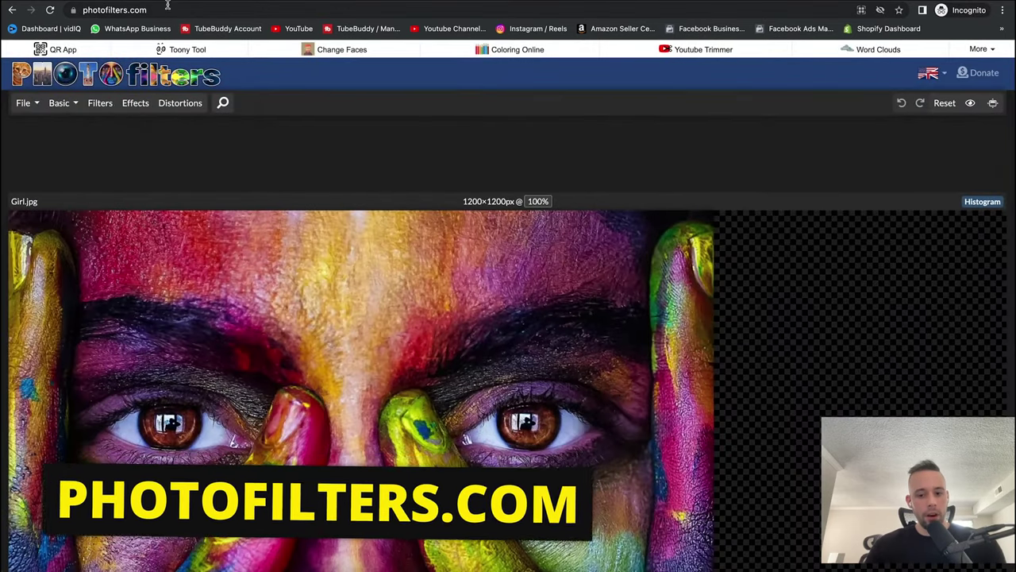
Step: Open george_herbert_mccord_florida.jpg from the Downloads folder in the photofilters.com editor
click(168, 7)
click(100, 103)
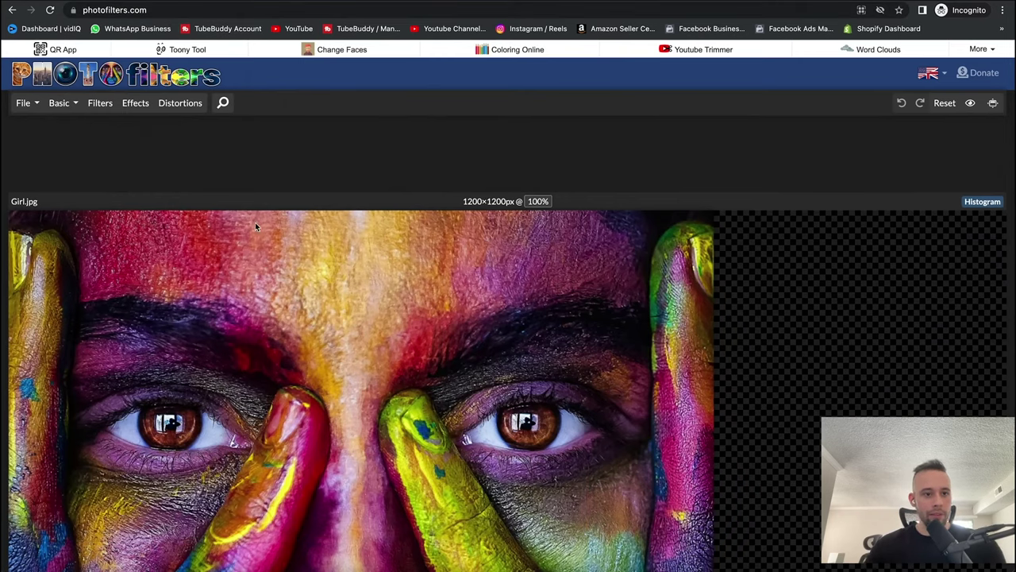
click(27, 104)
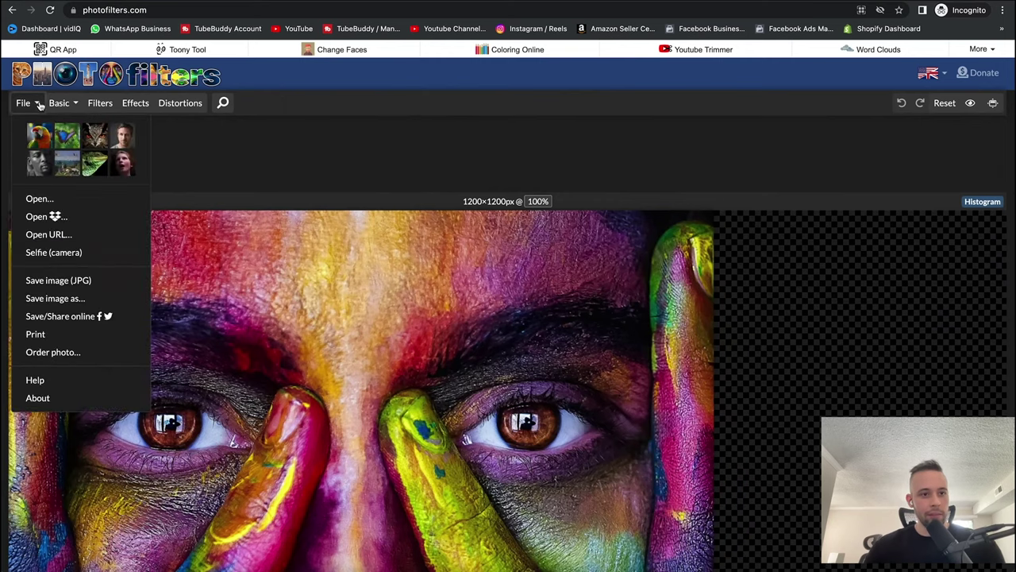
click(38, 199)
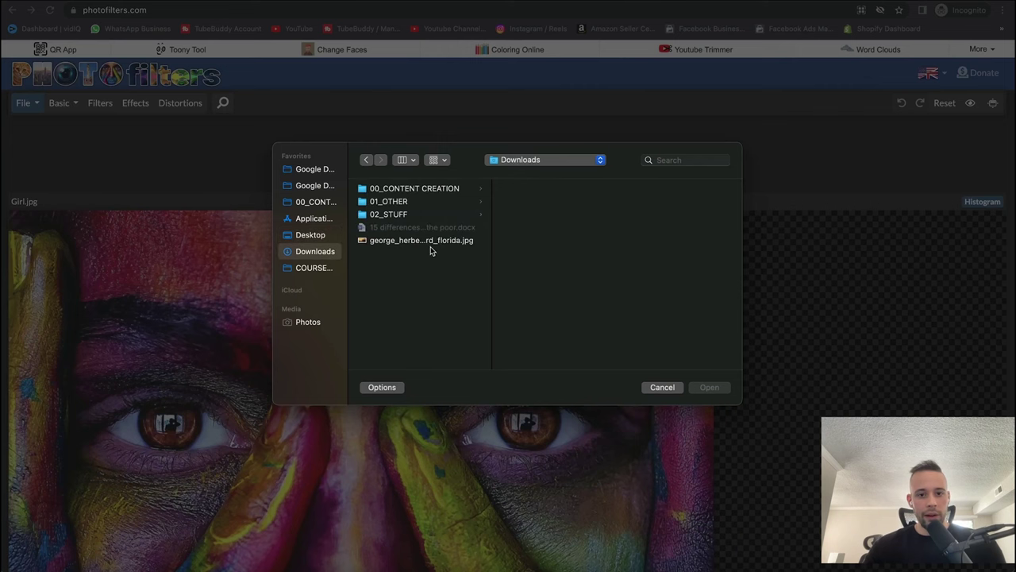
click(431, 243)
click(712, 387)
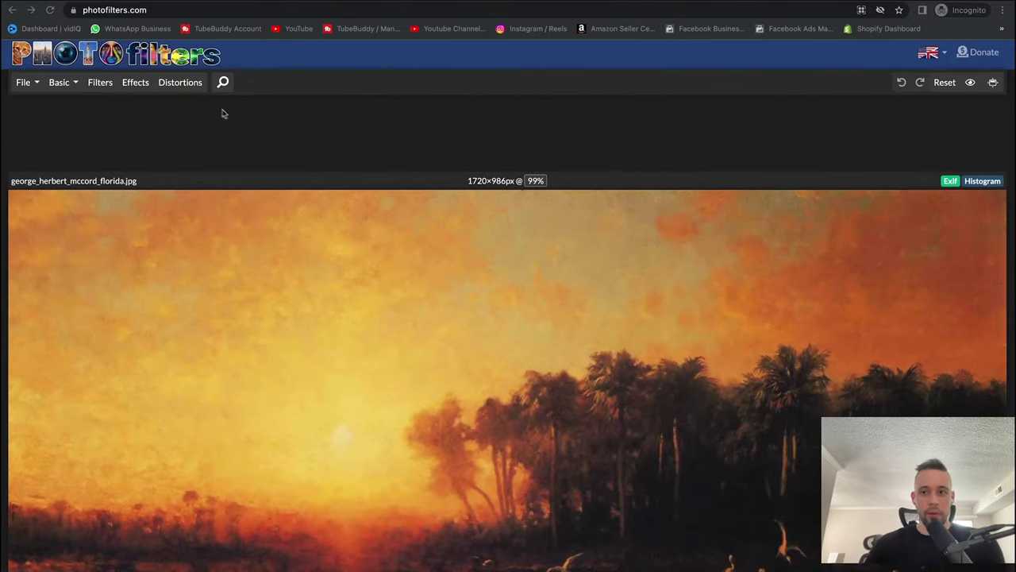
Step: Look through the galleries of filters, effects and distortions available for the painting
click(108, 83)
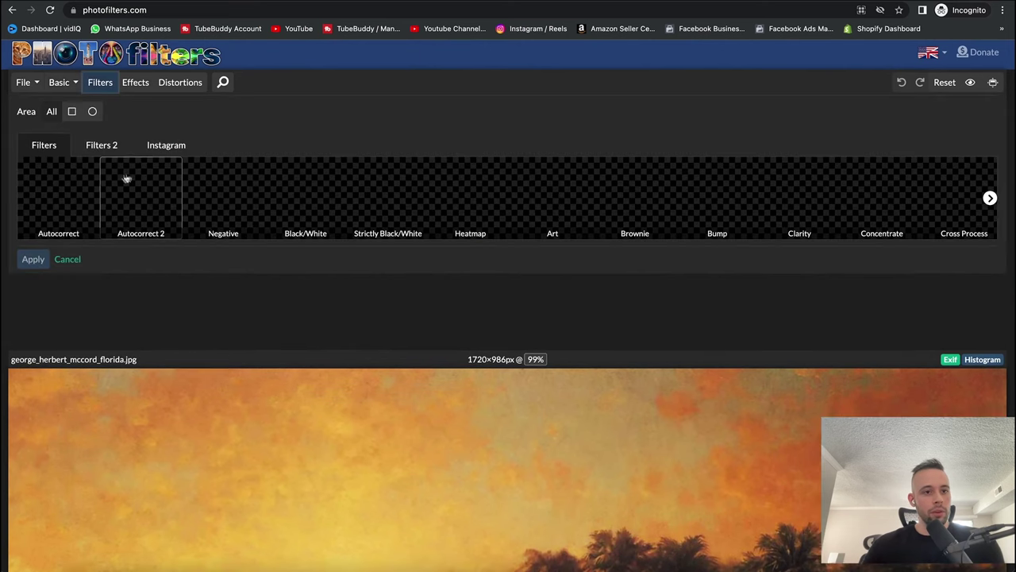
click(139, 82)
click(164, 83)
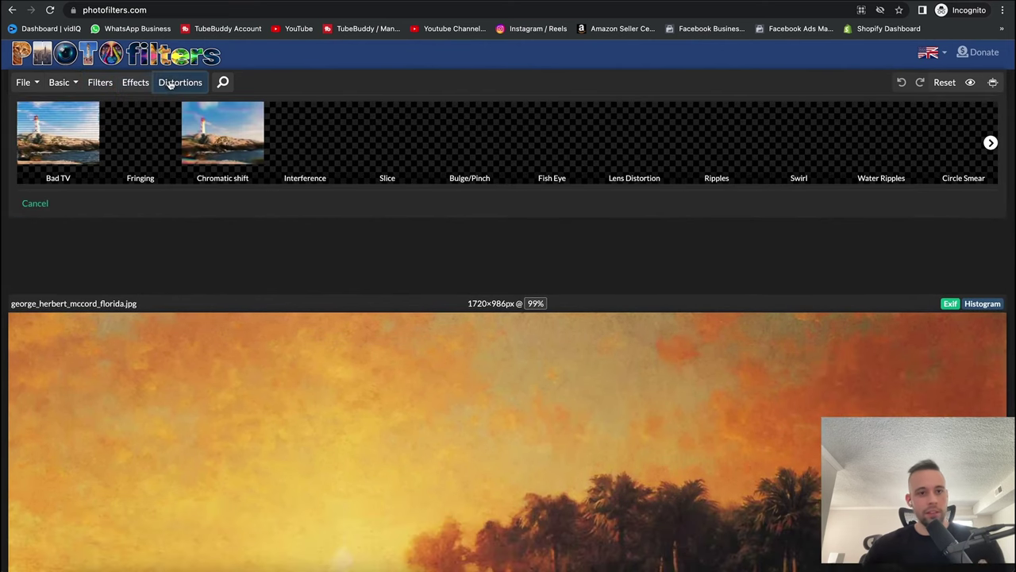
click(137, 82)
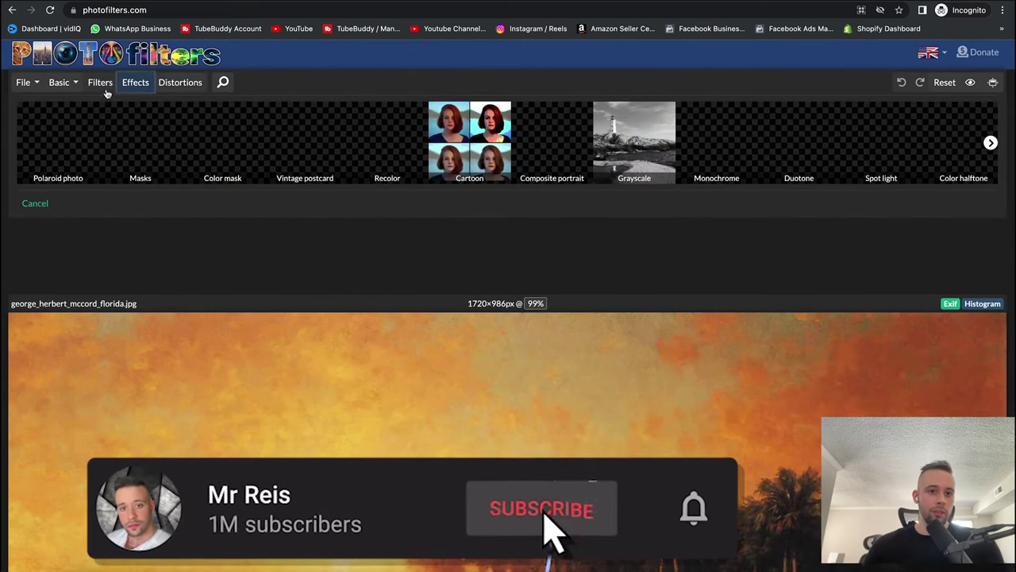
Step: Preview the Clarity filter and the Concentrate filter on the painting
click(107, 83)
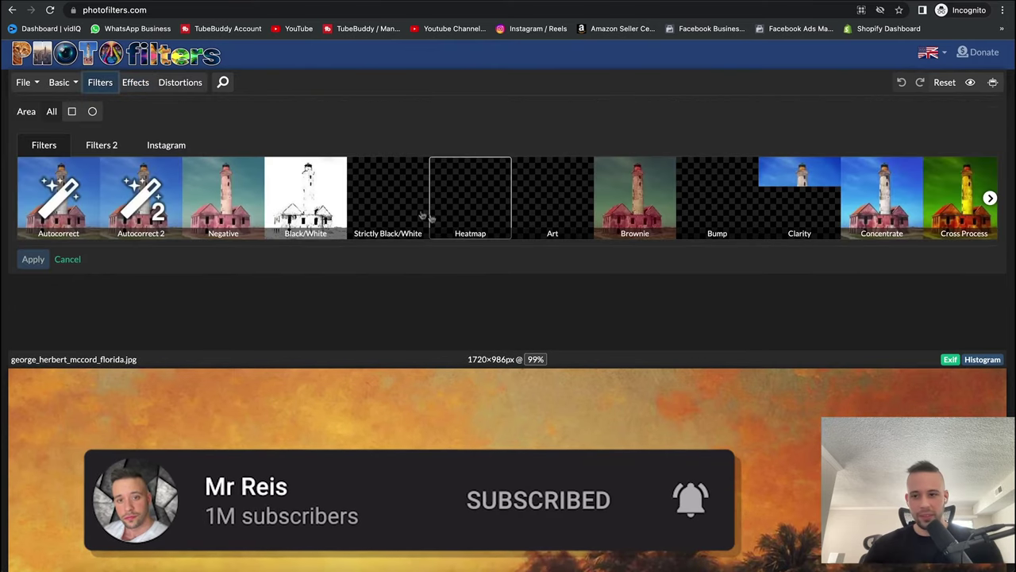
scroll(909, 238, right, 2)
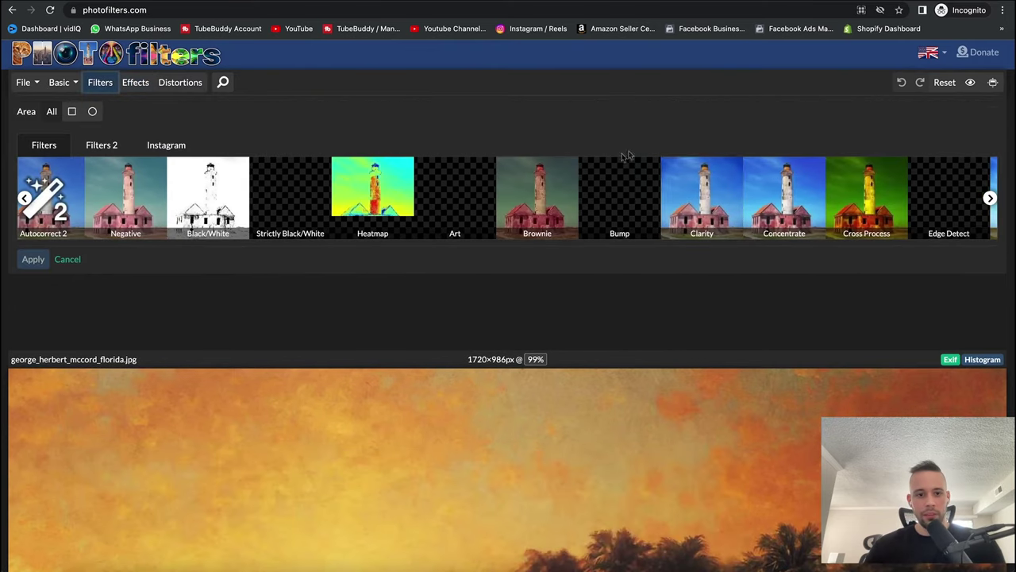
click(696, 193)
scroll(780, 212, down, 1)
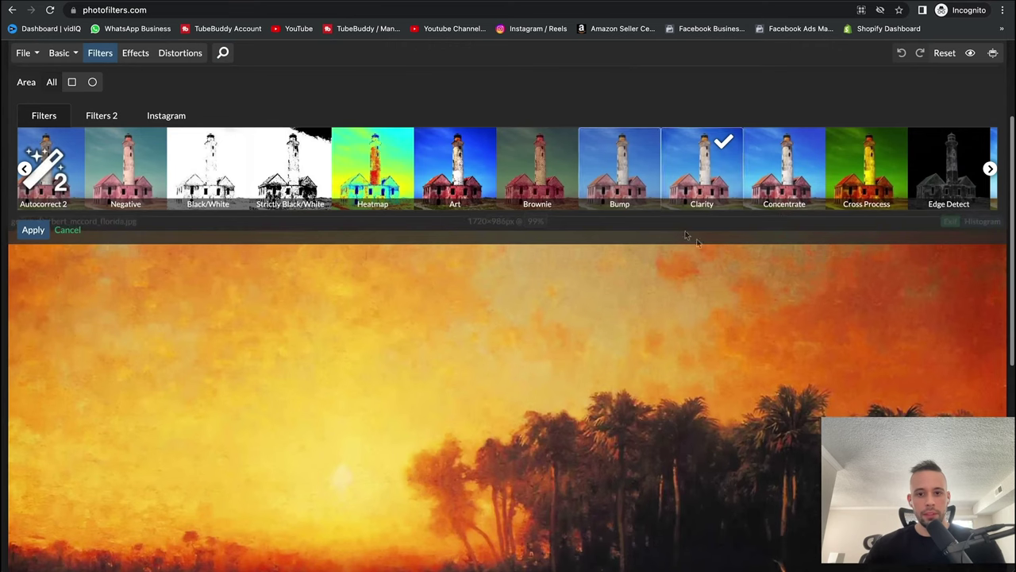
click(804, 177)
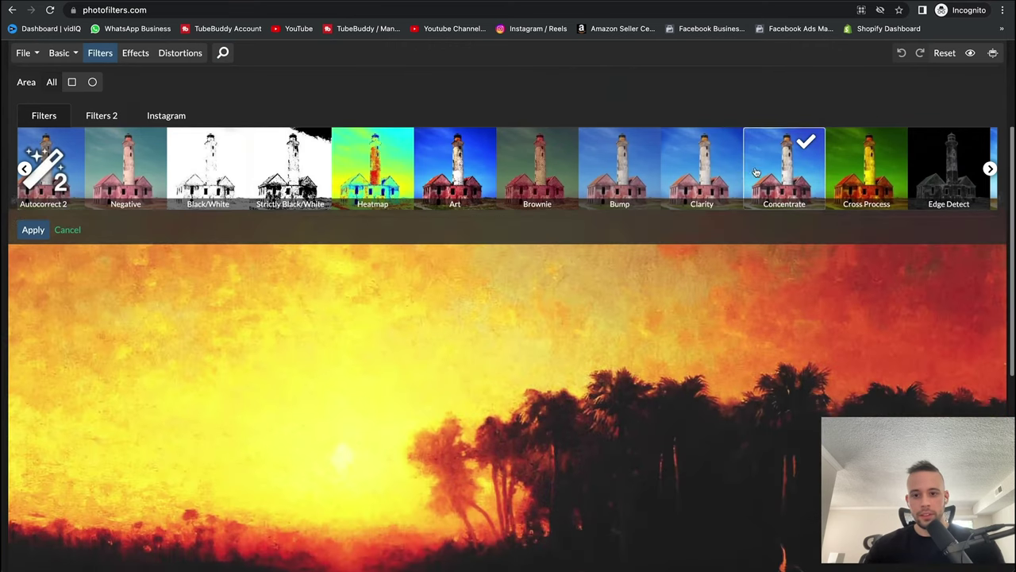
Step: Preview the Cross Process filter over the whole painting and compare it with the Brownie filter
click(866, 171)
scroll(842, 340, down, 2)
scroll(842, 339, down, 3)
scroll(840, 336, up, 5)
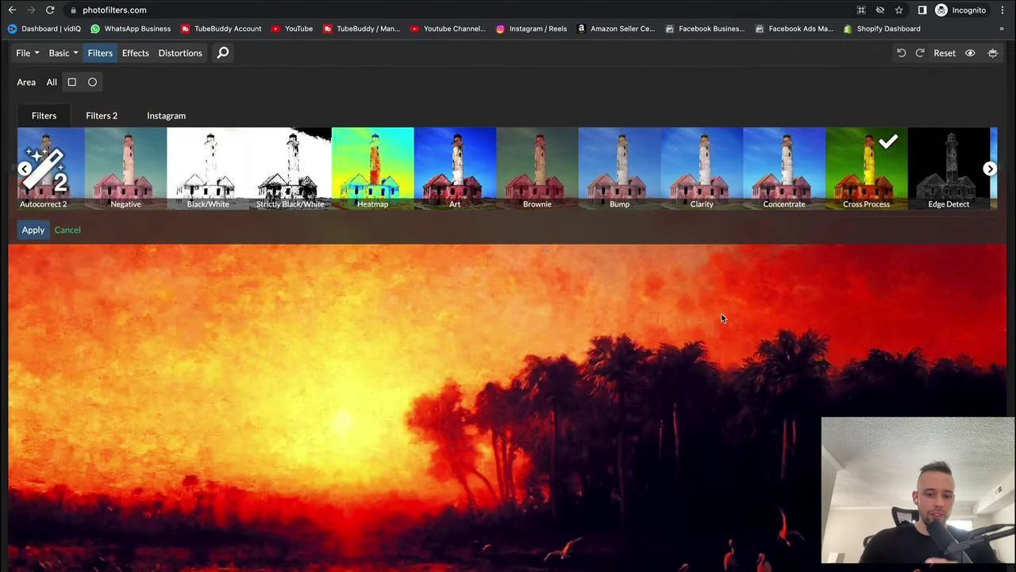
scroll(725, 305, down, 2)
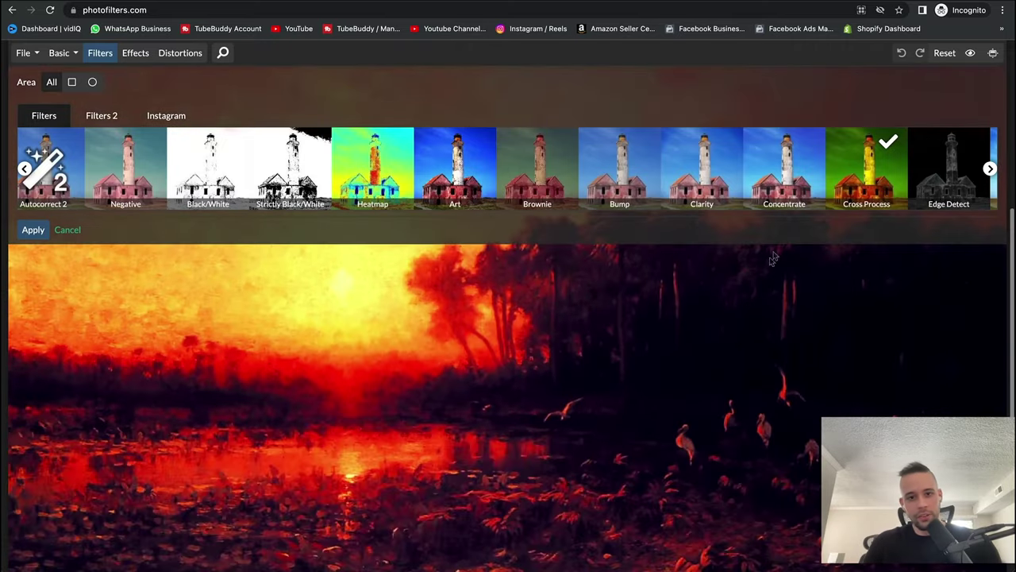
scroll(558, 312, up, 3)
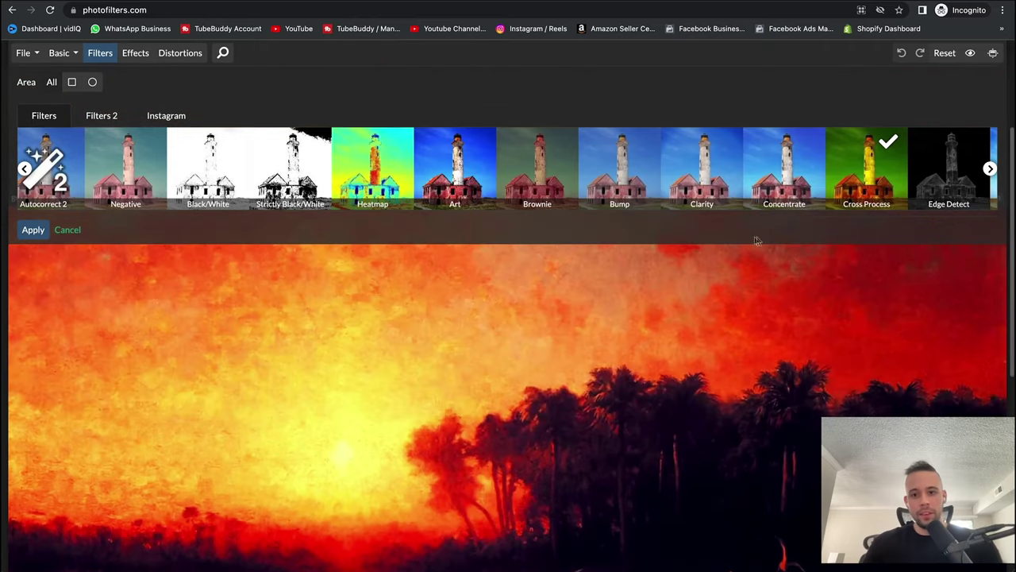
click(524, 167)
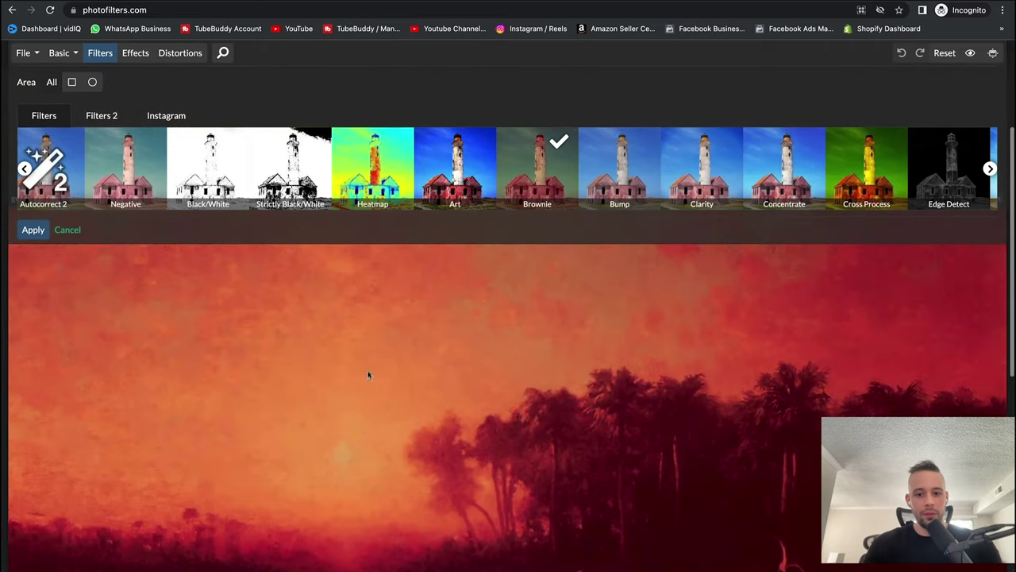
scroll(449, 332, down, 2)
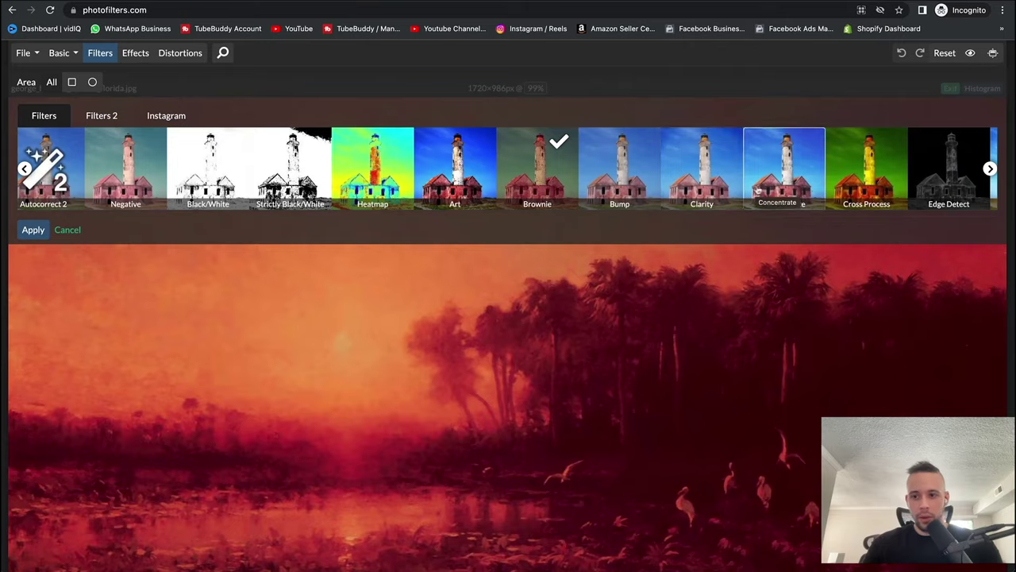
Step: Apply the Cross Process filter to the painting
click(844, 182)
scroll(714, 306, down, 1)
scroll(714, 309, up, 4)
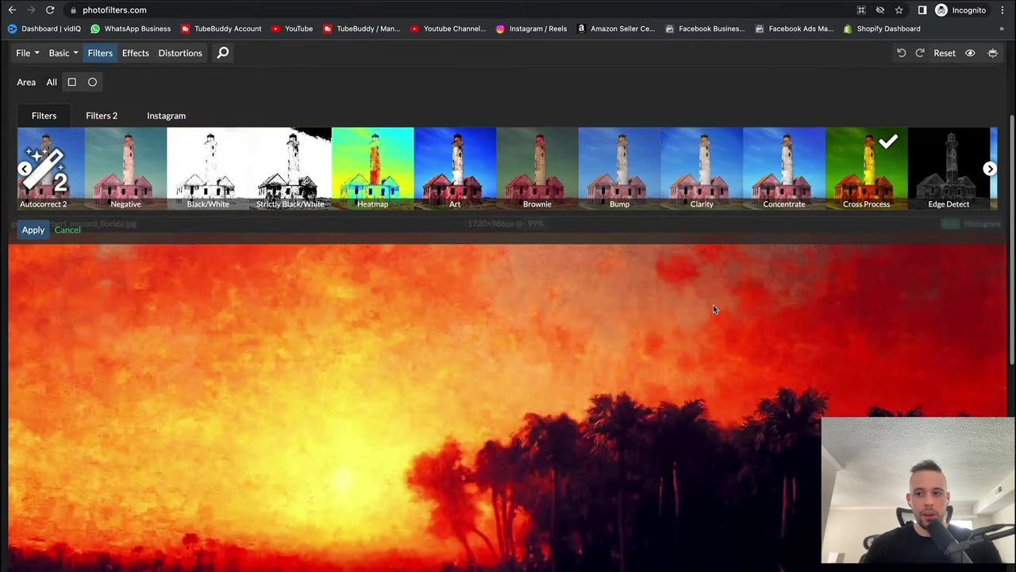
click(32, 229)
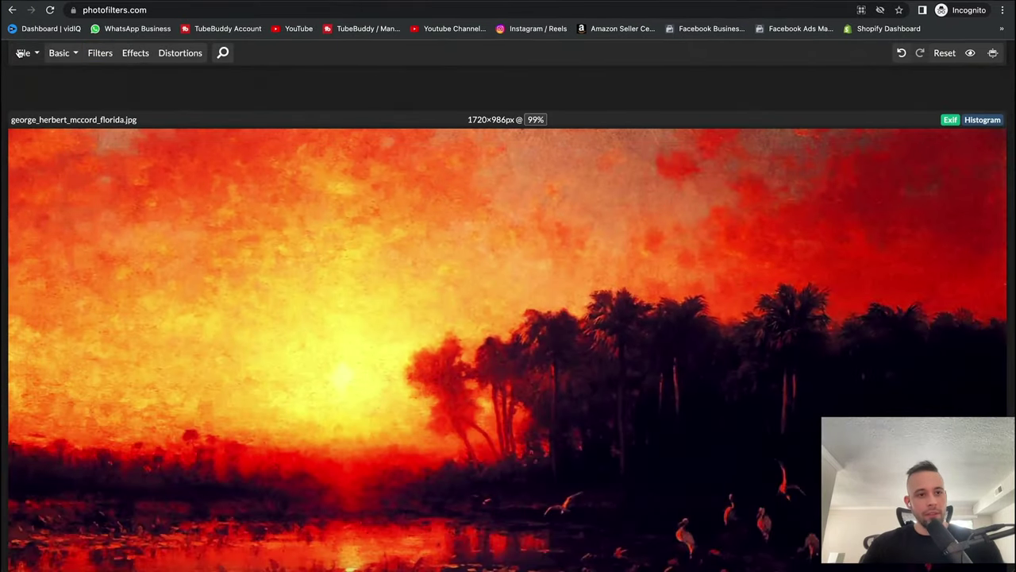
Step: Save the filtered painting as a JPG at quality 100 and open the downloaded file to check it
click(20, 53)
click(69, 249)
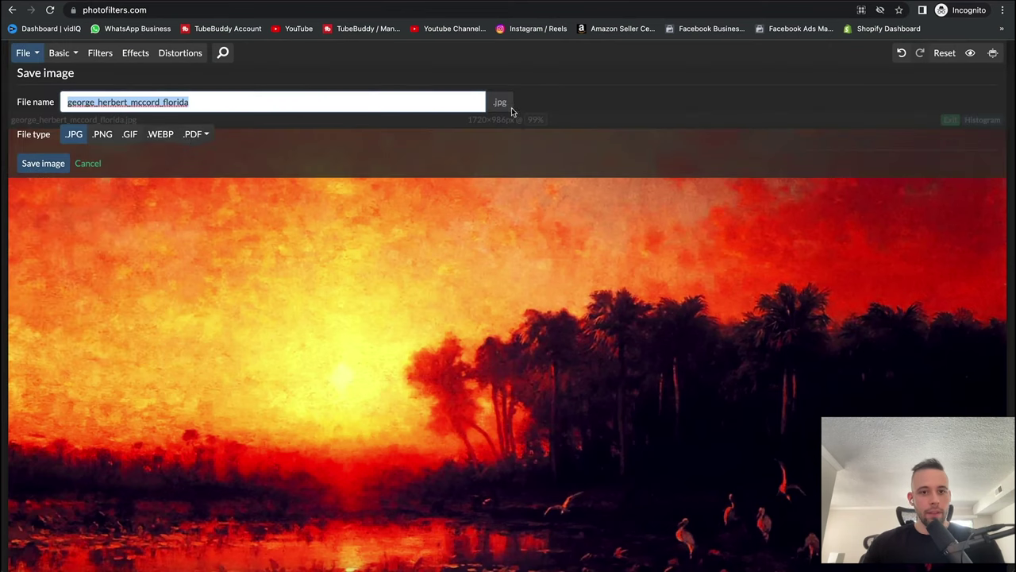
click(37, 169)
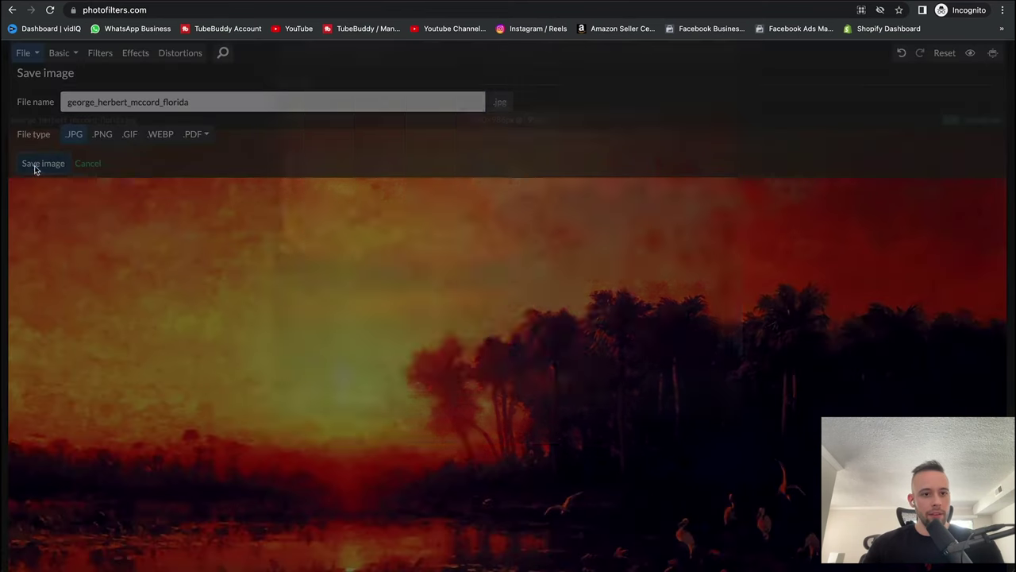
drag(647, 107, 733, 108)
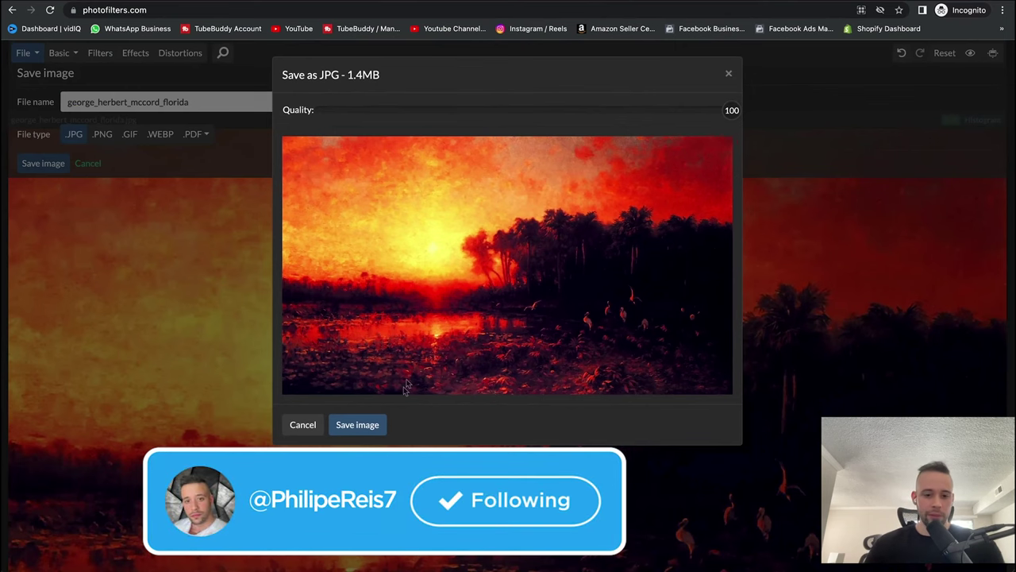
drag(347, 75, 390, 81)
click(404, 215)
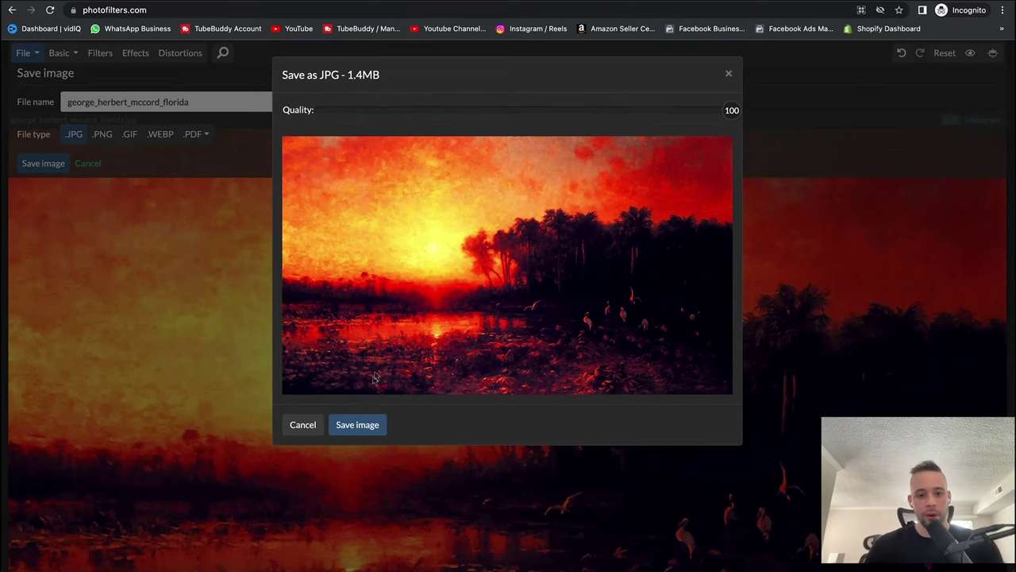
click(357, 424)
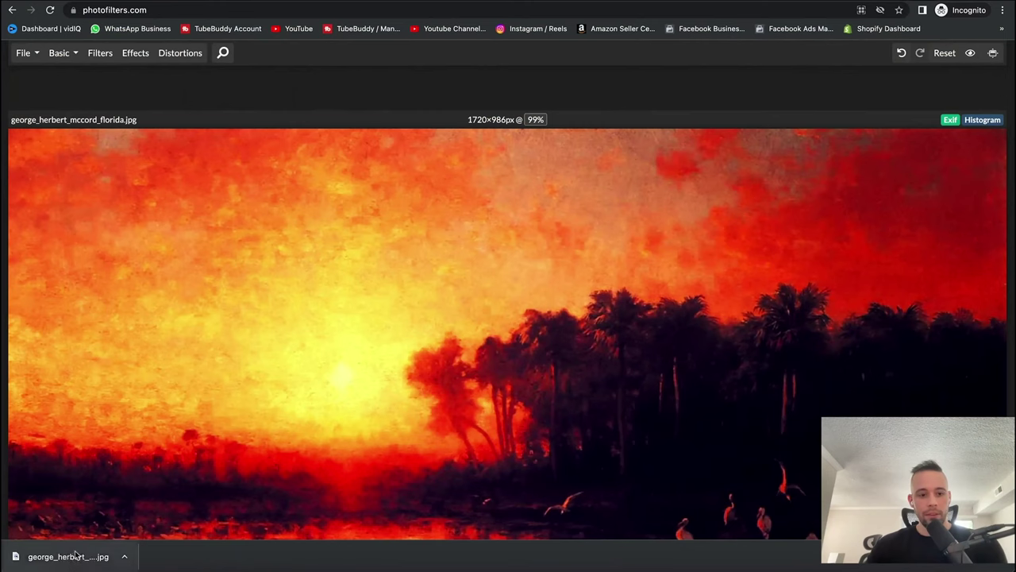
click(62, 558)
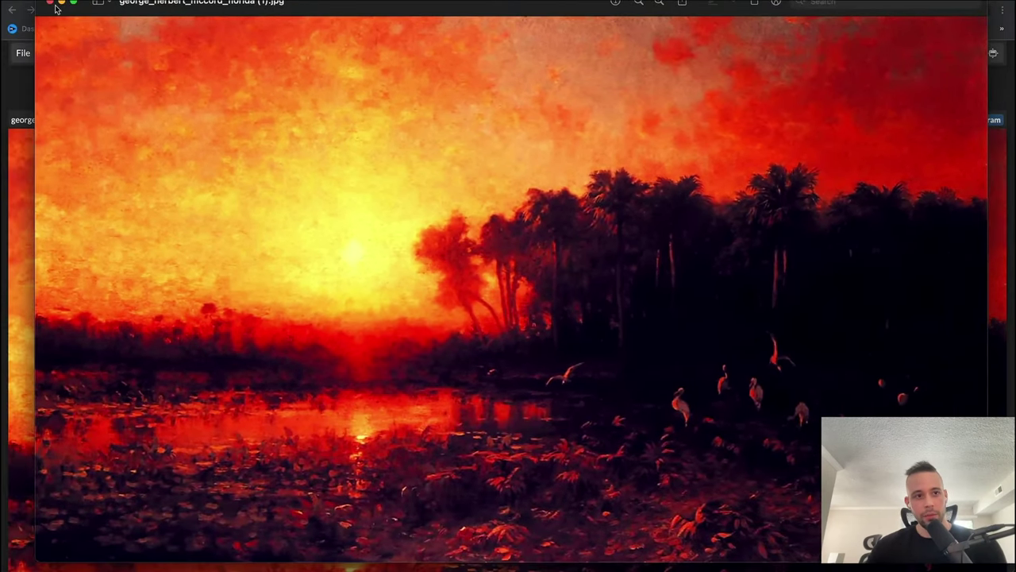
click(50, 4)
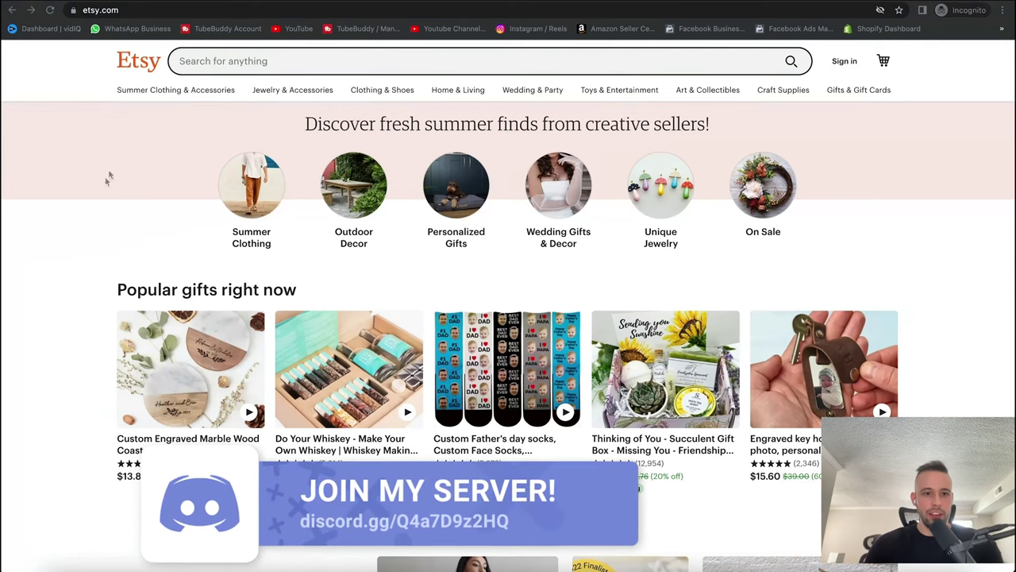
Step: On etsy.com, open the Wall Decor category of Home & Living
mouse_move(313, 93)
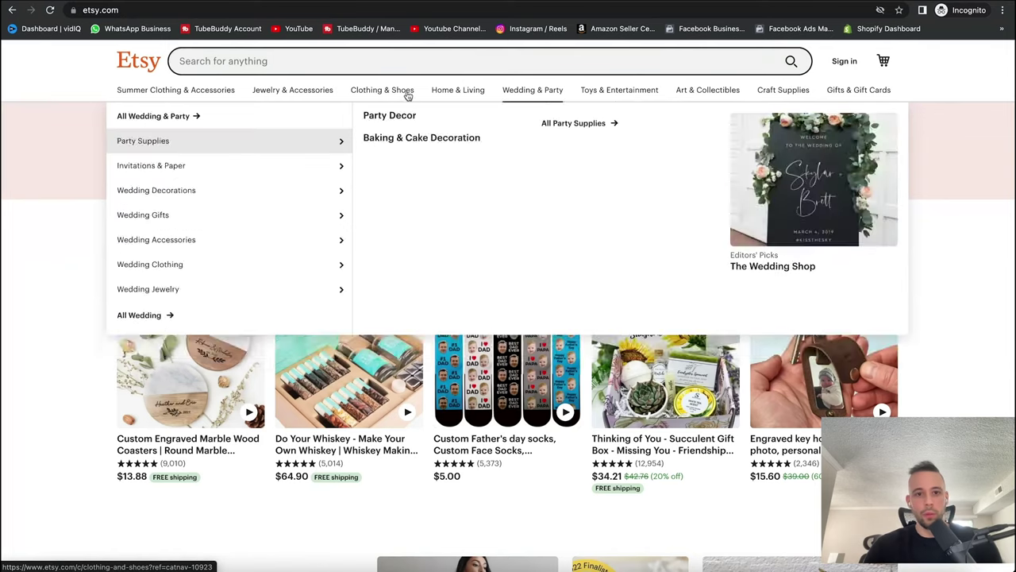
mouse_move(403, 93)
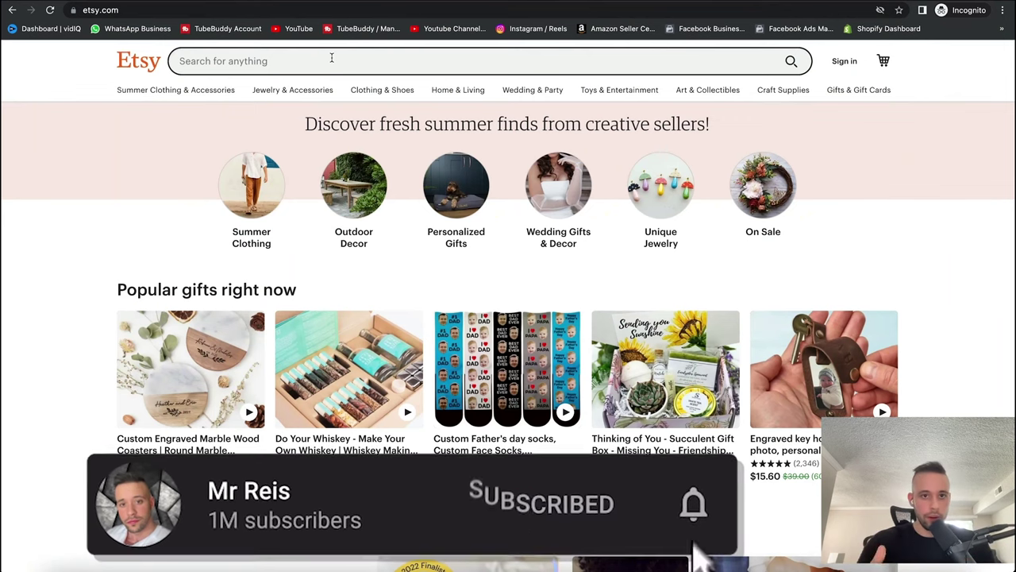
mouse_move(454, 90)
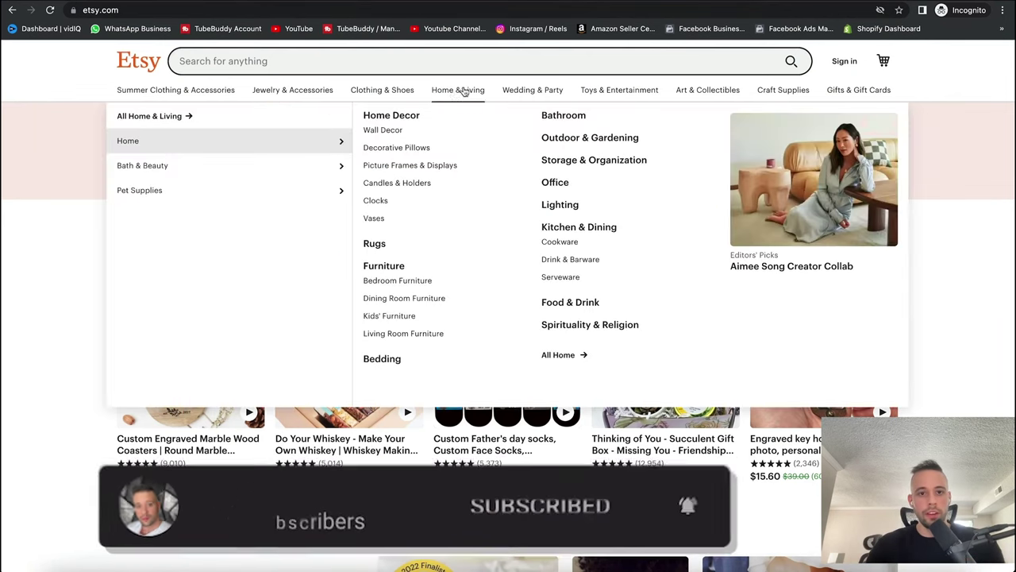
click(385, 131)
Step: Open the $3,800 abstract figurative painting from the wall decor listings and check the shop's number of sales
scroll(420, 203, down, 2)
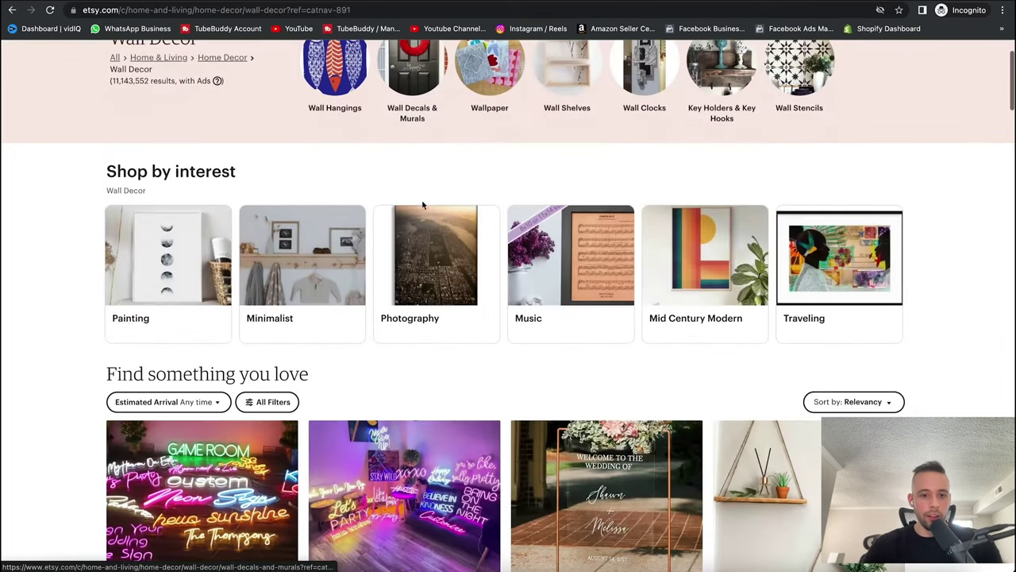
scroll(356, 277, down, 2)
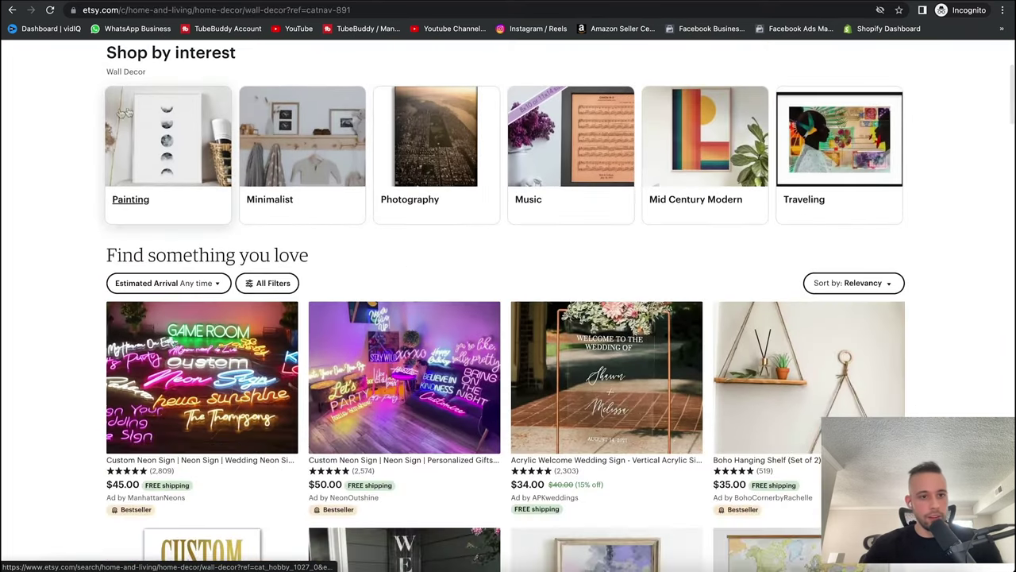
scroll(441, 332, down, 3)
scroll(441, 332, down, 5)
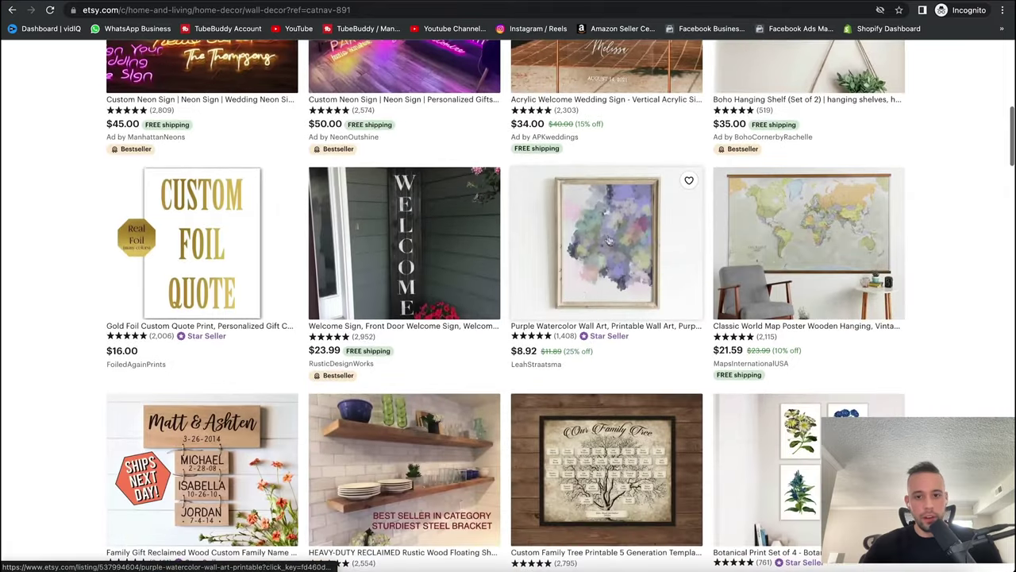
scroll(657, 242, down, 5)
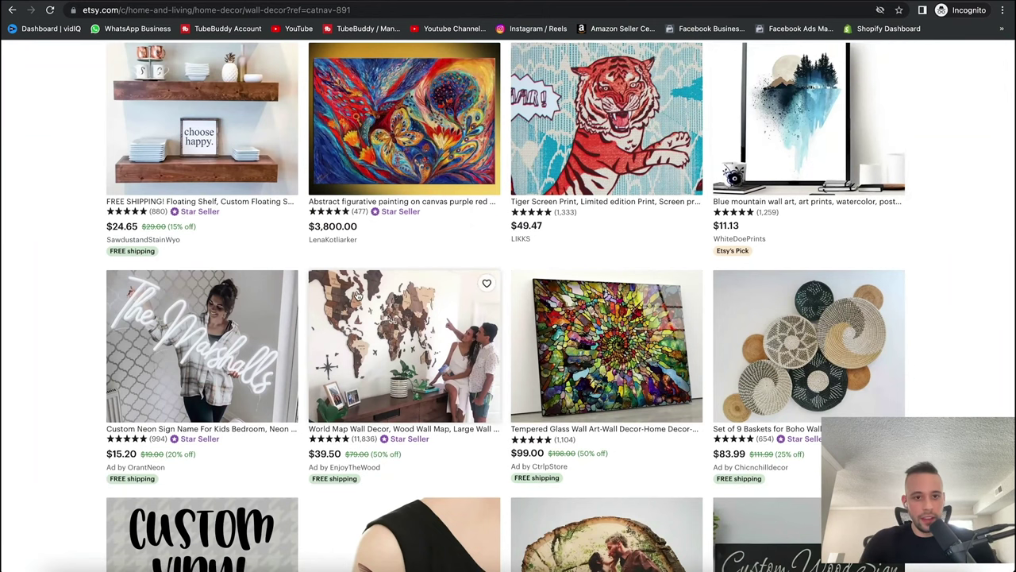
scroll(312, 310, up, 2)
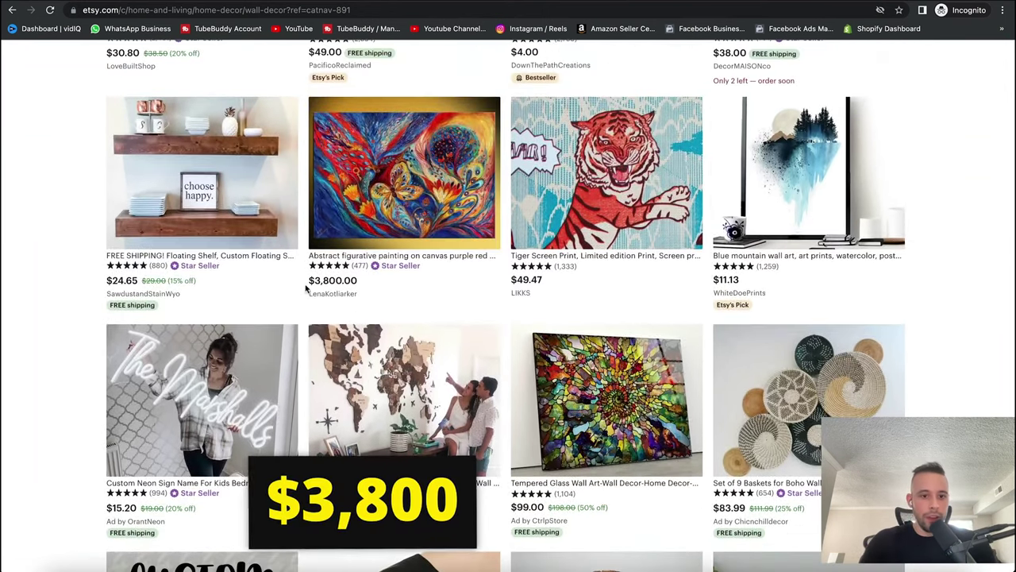
click(390, 284)
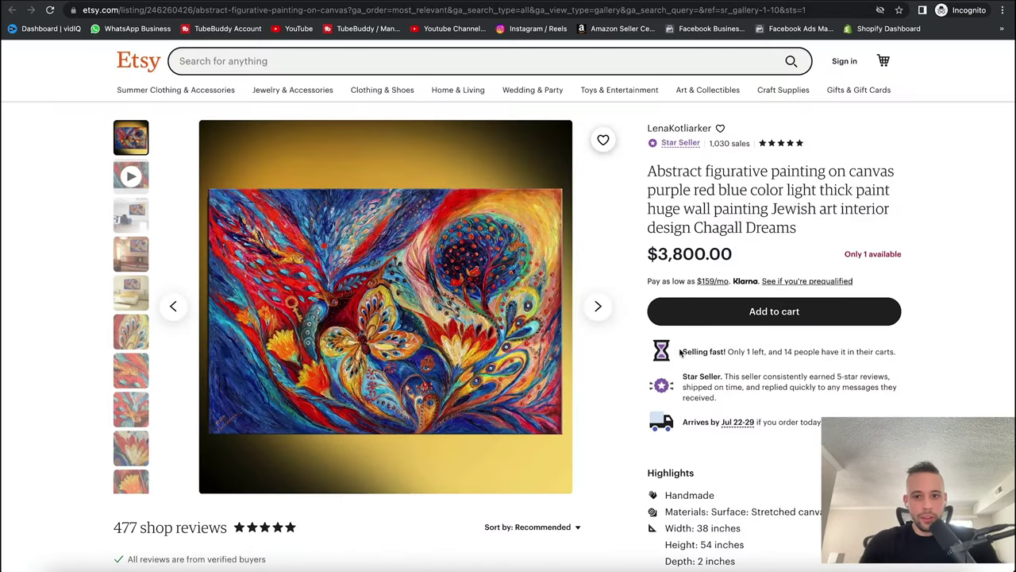
drag(709, 143, 751, 145)
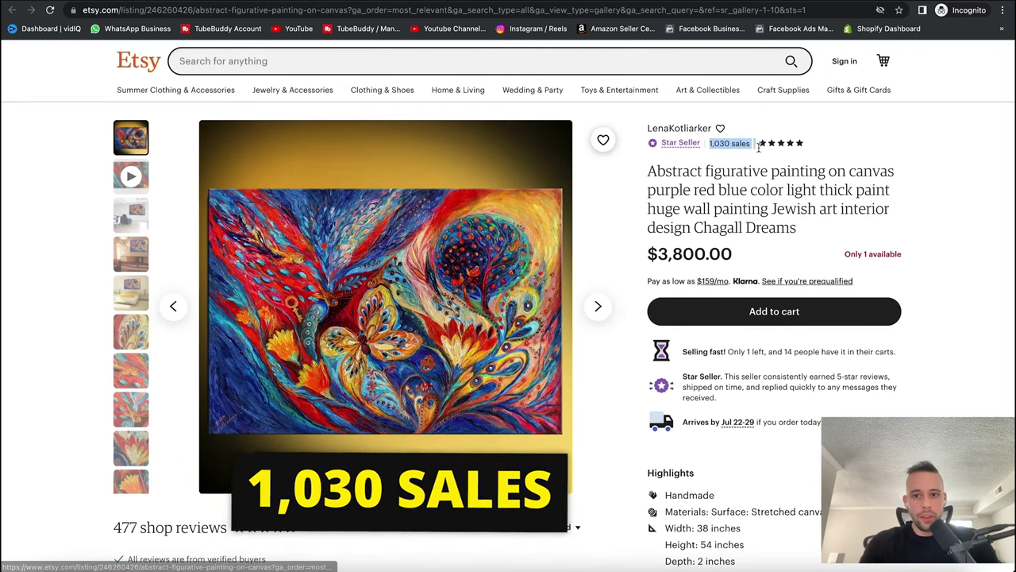
click(706, 163)
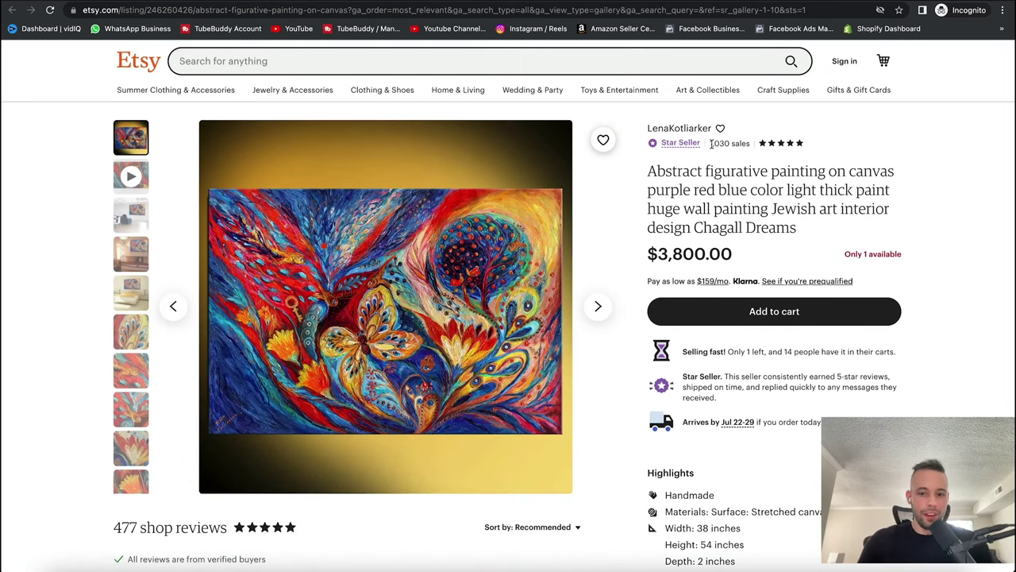
Step: In the Calculator, multiply the shop's 1030 sales by the painting's price of 3800, and close the calculator
click(165, 158)
click(204, 187)
click(231, 157)
click(190, 186)
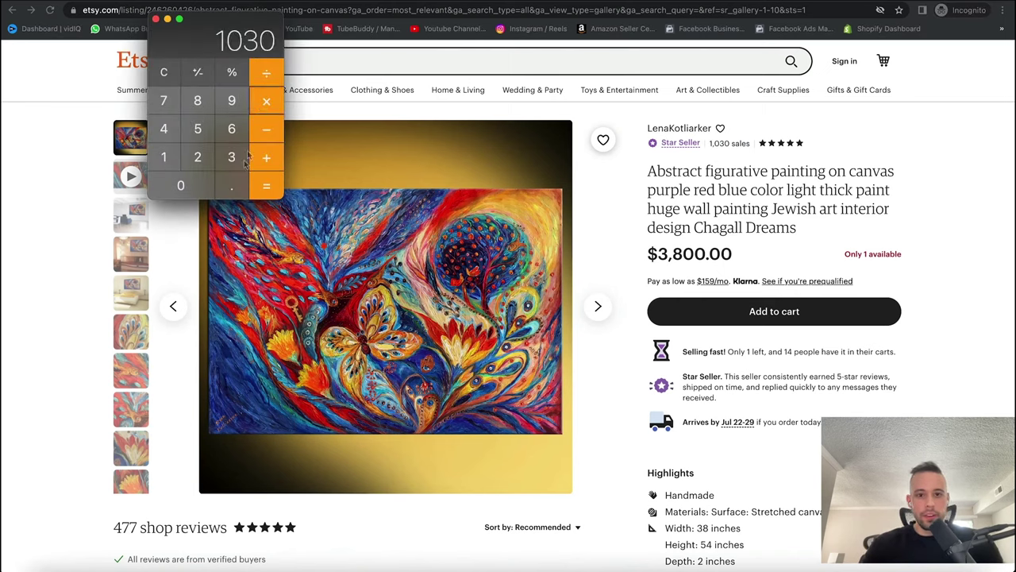
click(177, 186)
click(177, 186)
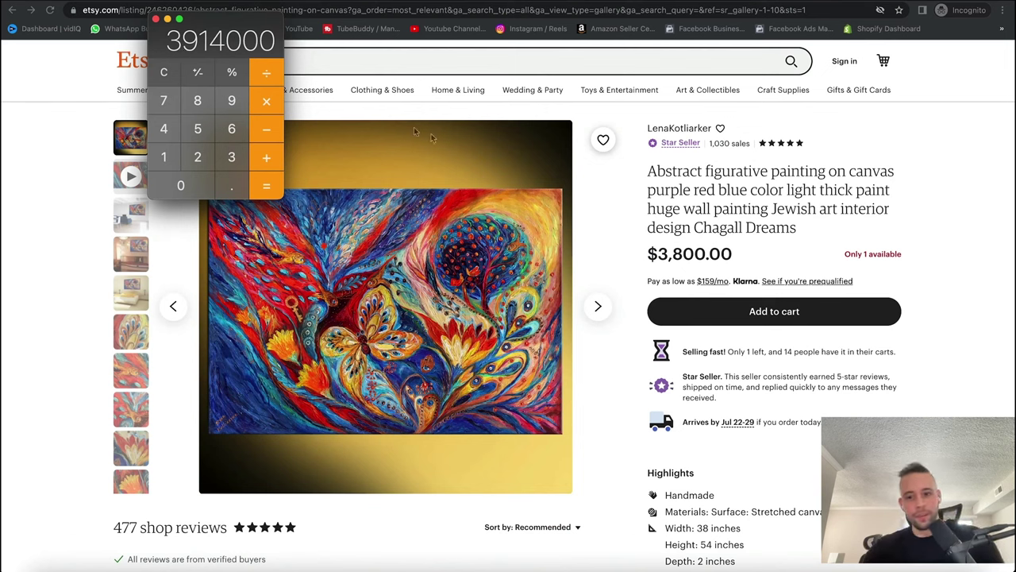
click(156, 20)
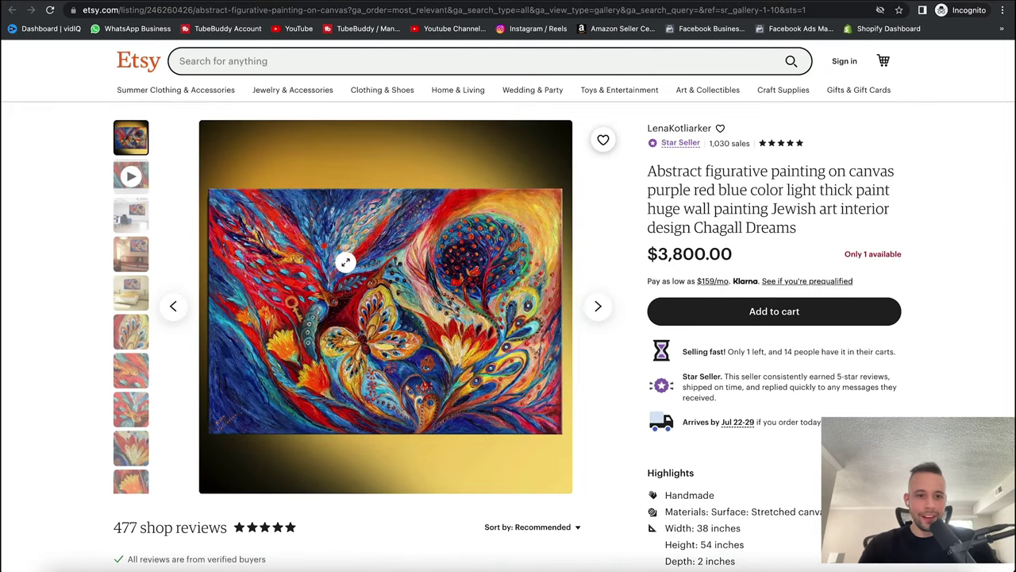
Step: View the abstract painting's photo enlarged on its Etsy listing, close it, and look over the printify.com homepage headline
click(341, 295)
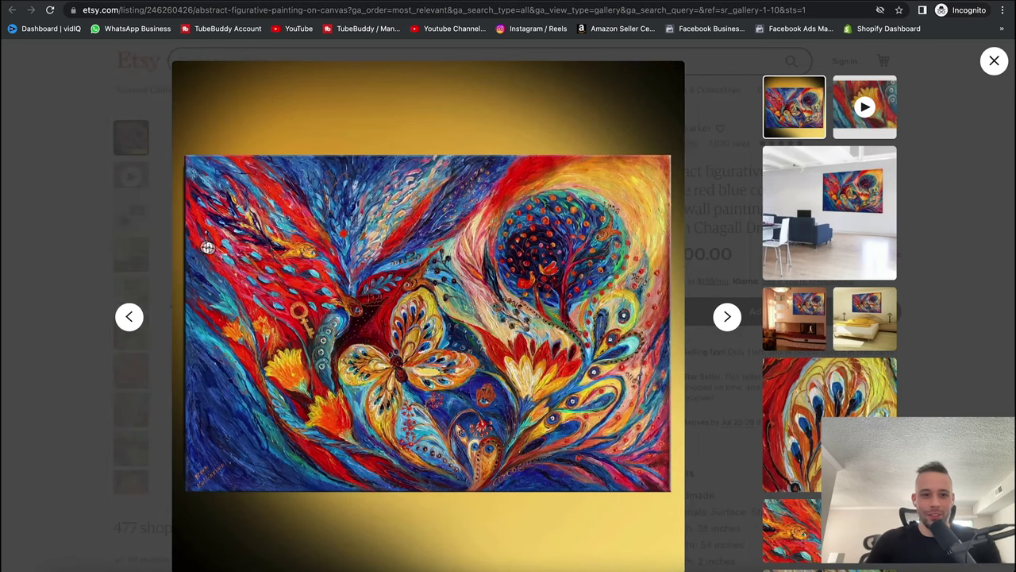
key(Escape)
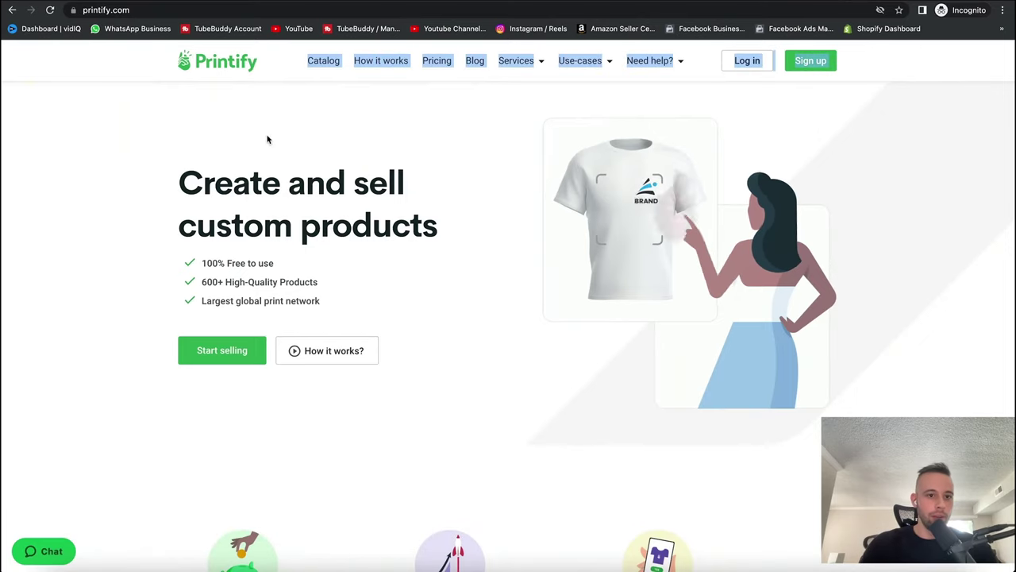
drag(214, 181, 322, 222)
click(136, 222)
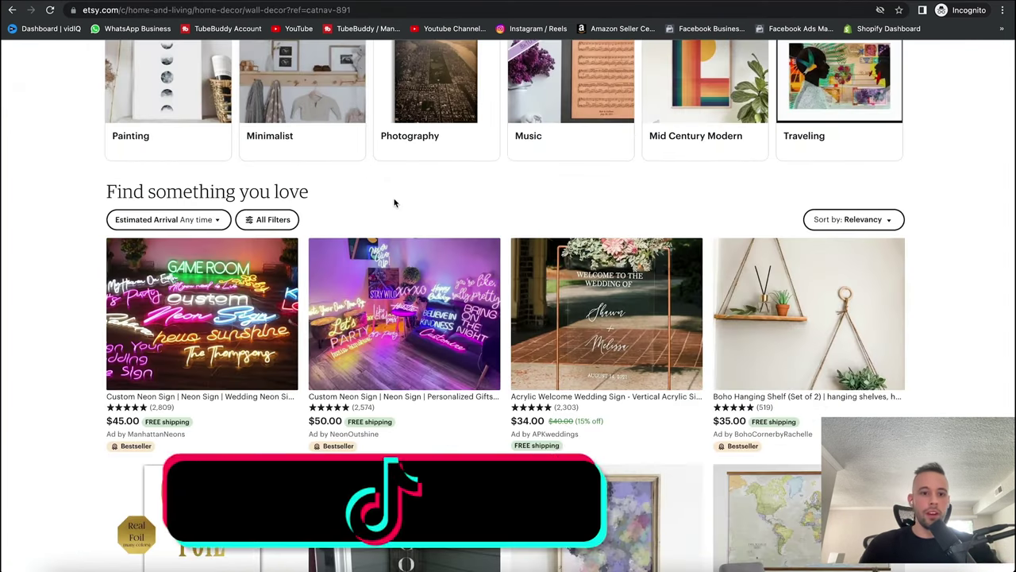
Step: On Etsy's Wall Decor page, open the Painting interest and browse the prices of the painting listings
scroll(395, 201, up, 4)
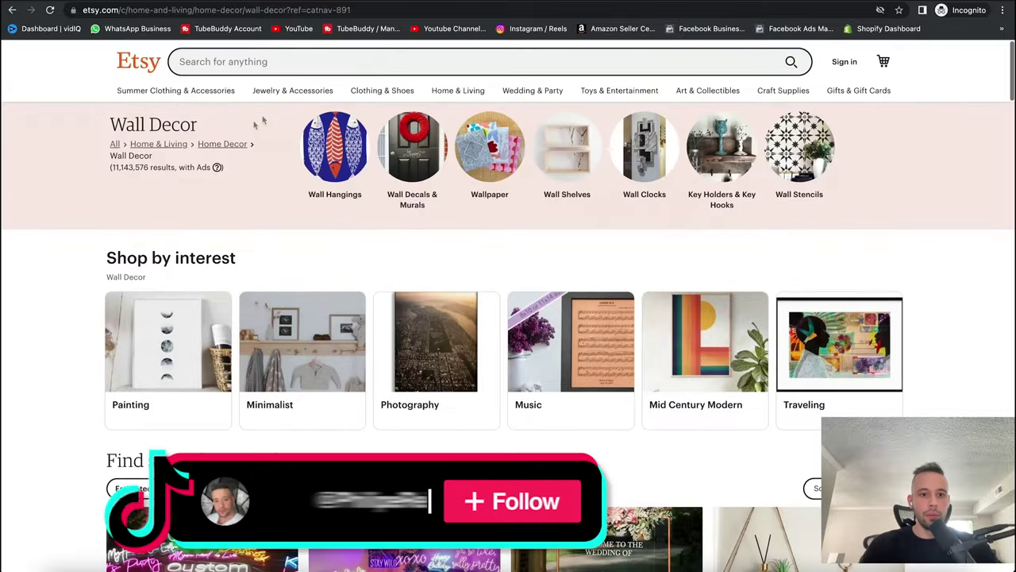
click(168, 349)
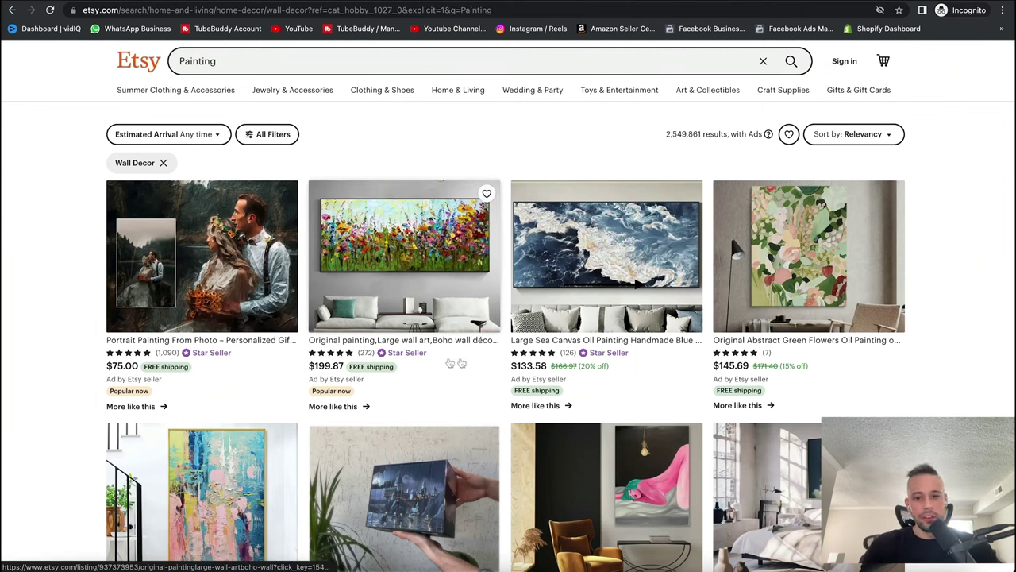
scroll(527, 442, down, 1)
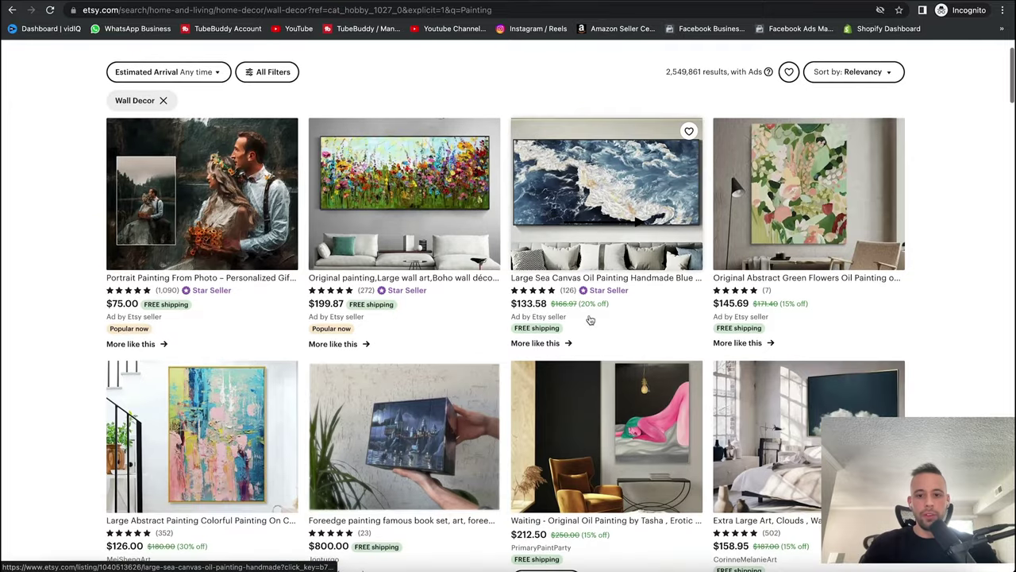
scroll(344, 347, down, 3)
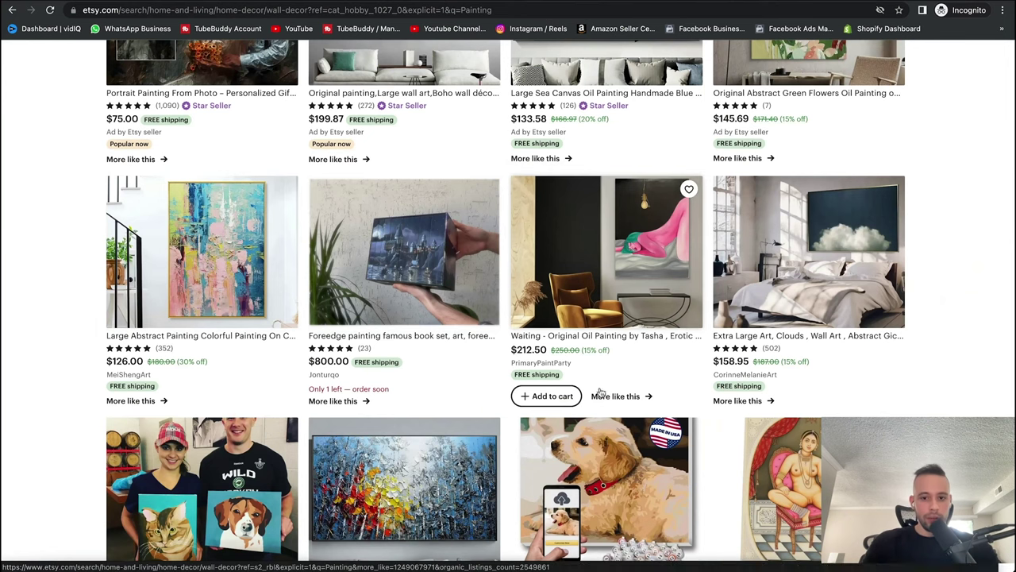
scroll(636, 370, down, 1)
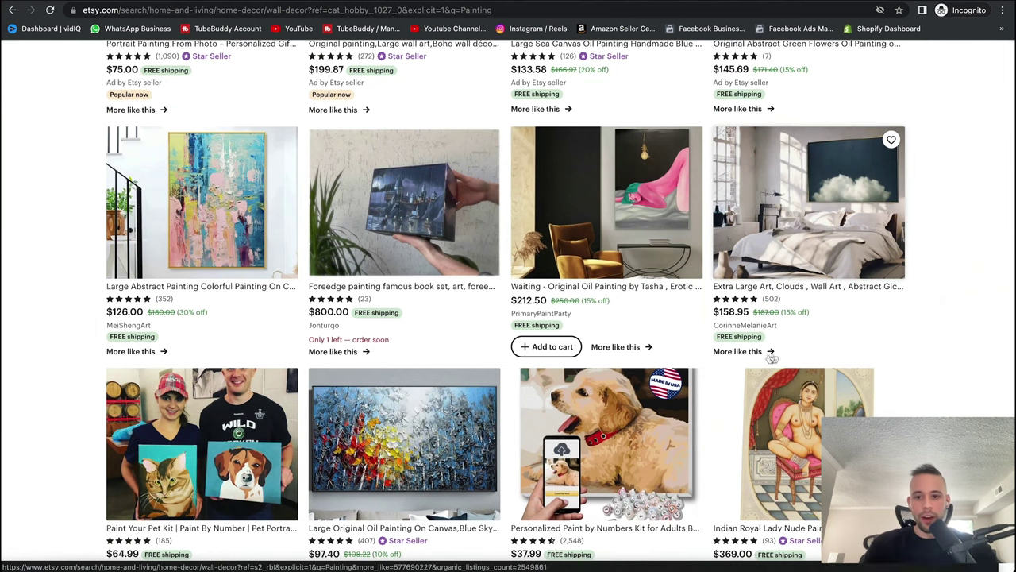
scroll(900, 347, down, 2)
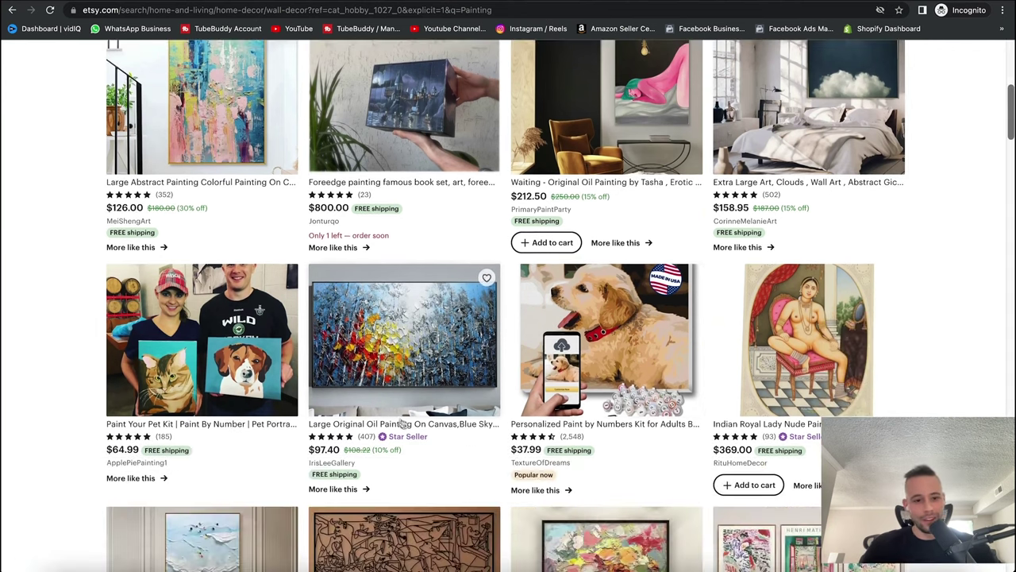
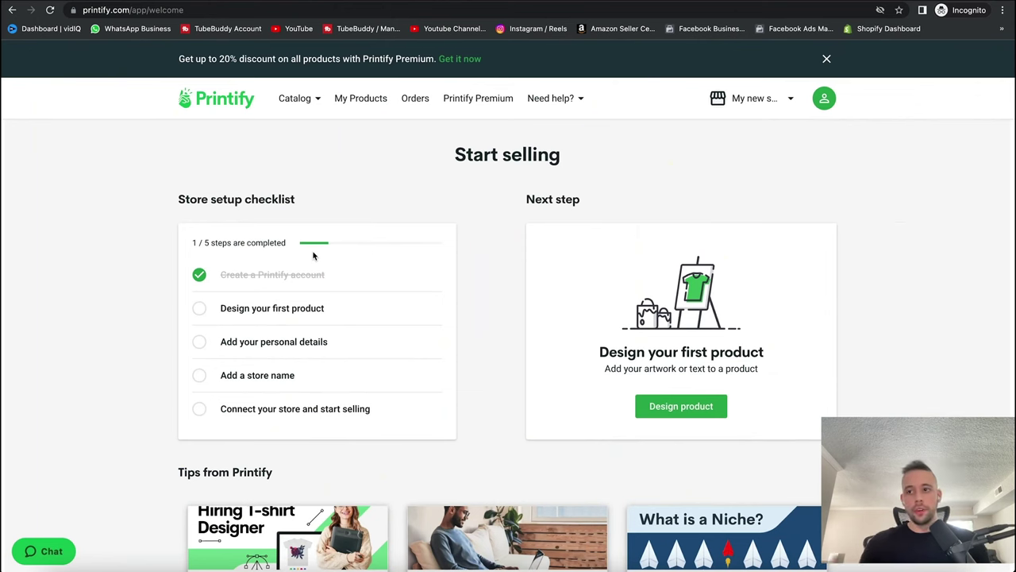
Step: On Printify, begin designing the first product and open the Canvas category under Home & Living
click(204, 311)
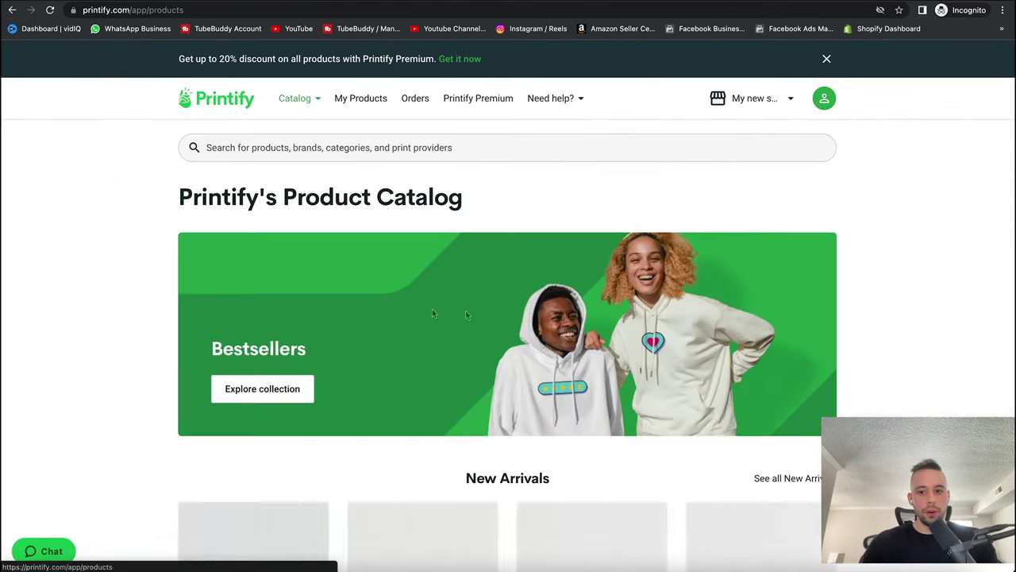
scroll(111, 370, down, 10)
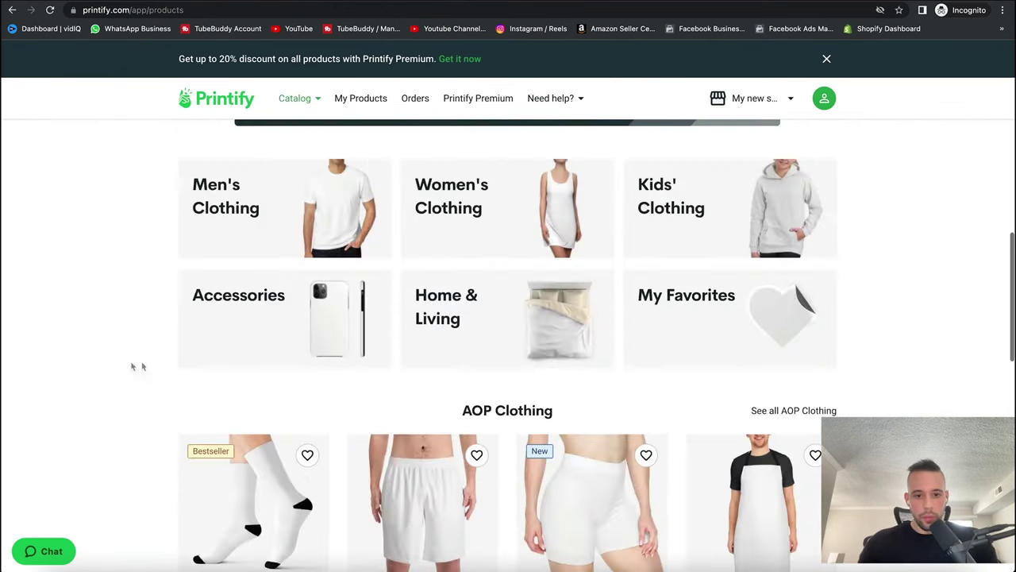
click(499, 326)
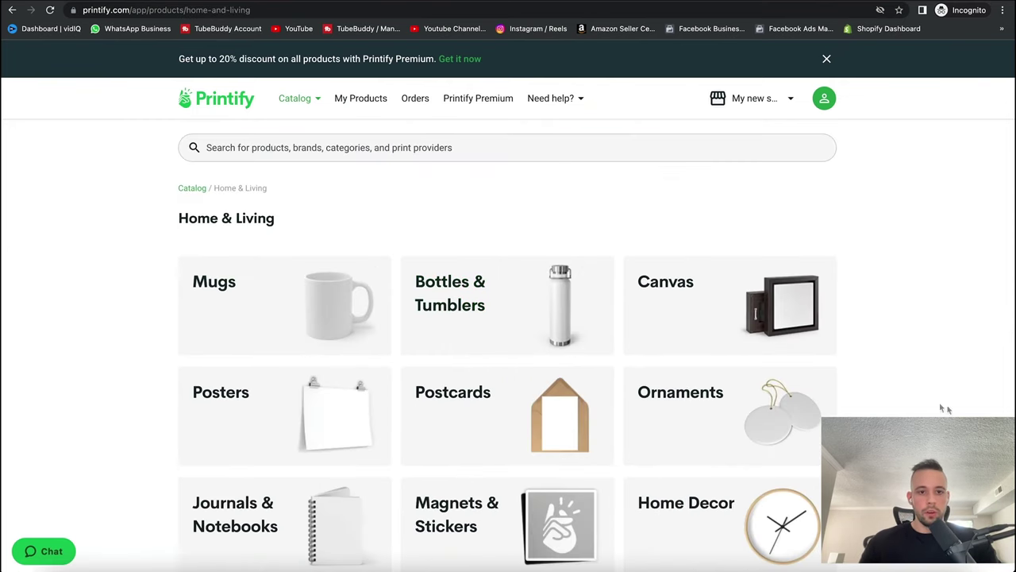
click(790, 316)
Step: Look through the canvas products and open the Classic Canvas
scroll(931, 250, down, 2)
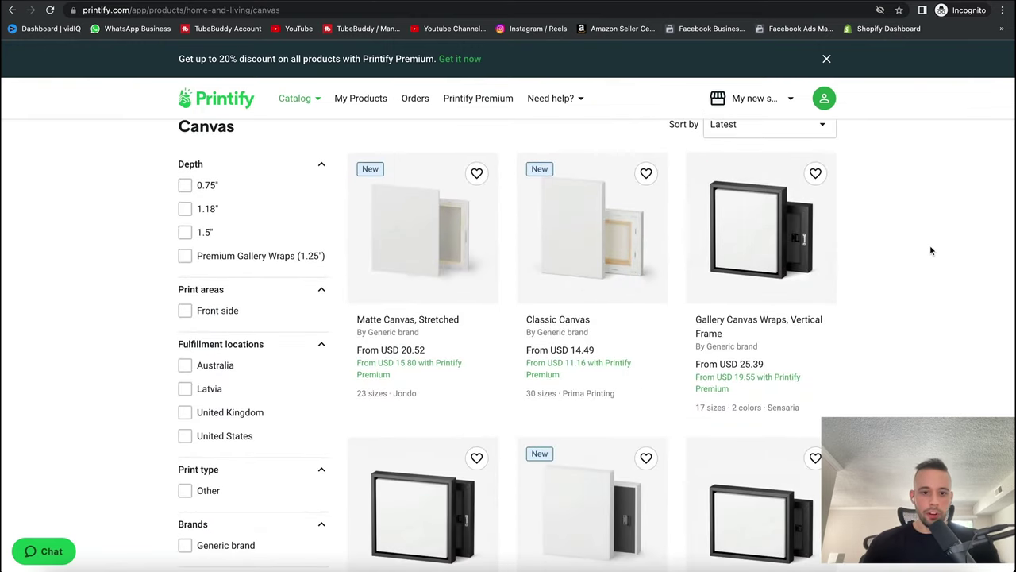
scroll(931, 251, down, 2)
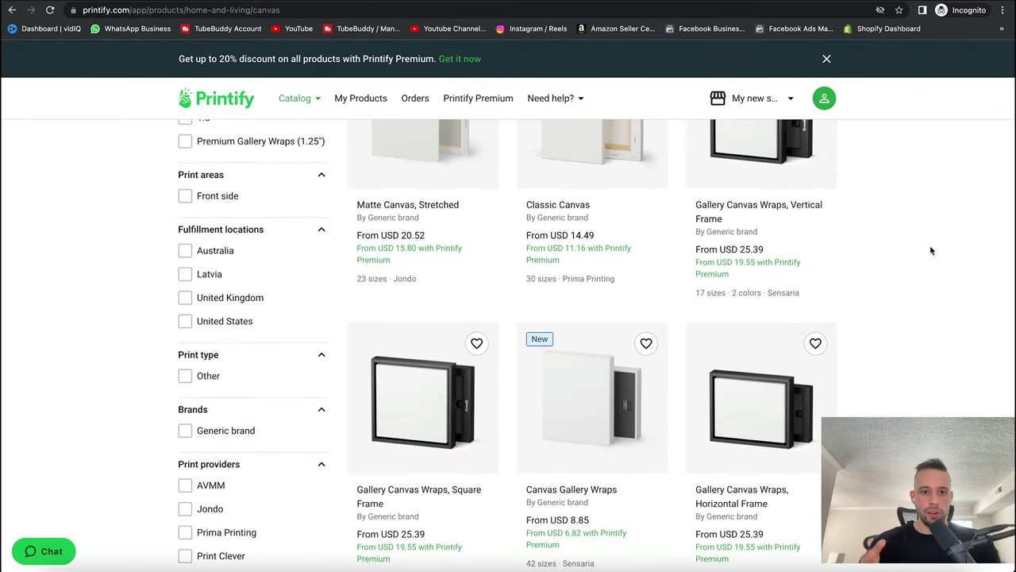
scroll(933, 246, up, 2)
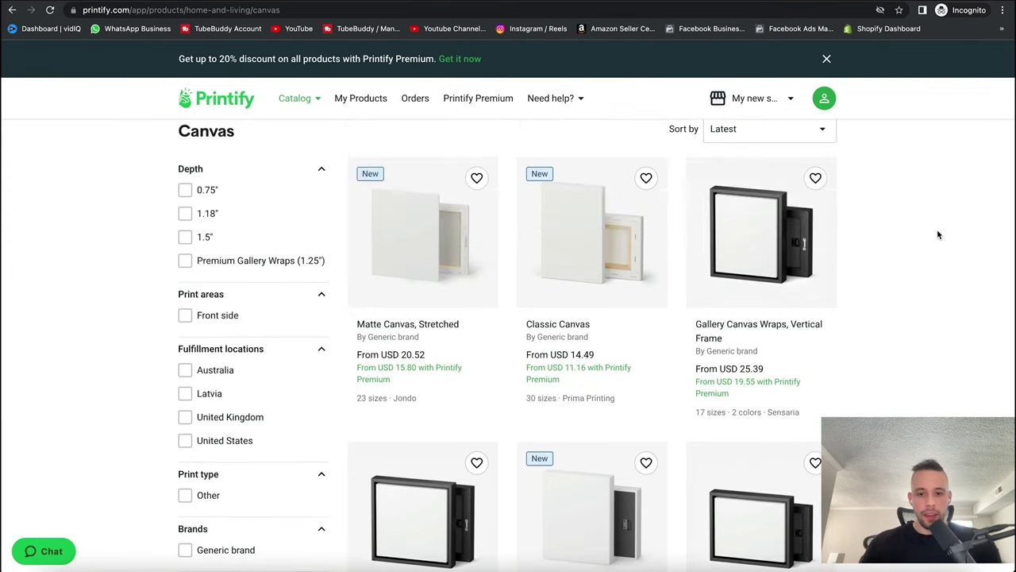
click(599, 247)
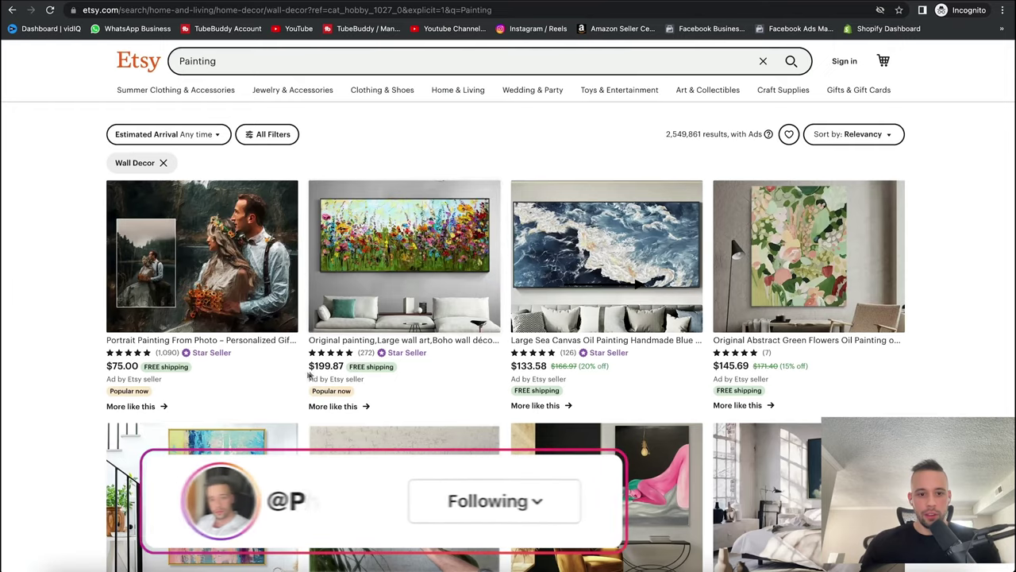
Step: Look over Etsy's painting listings again for comparison, and review the Classic Canvas description and print provider on Printify
scroll(357, 308, down, 6)
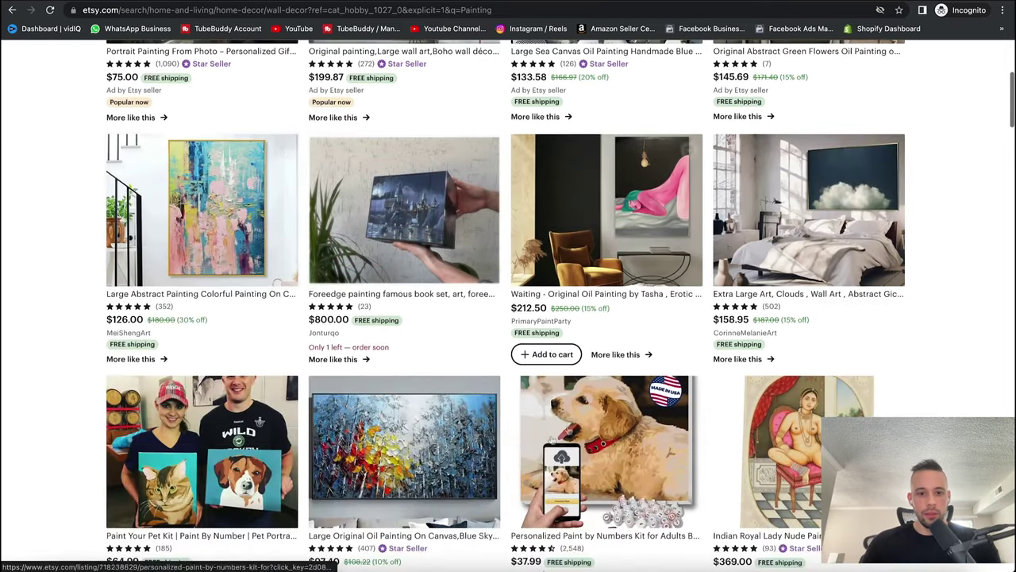
scroll(335, 308, up, 9)
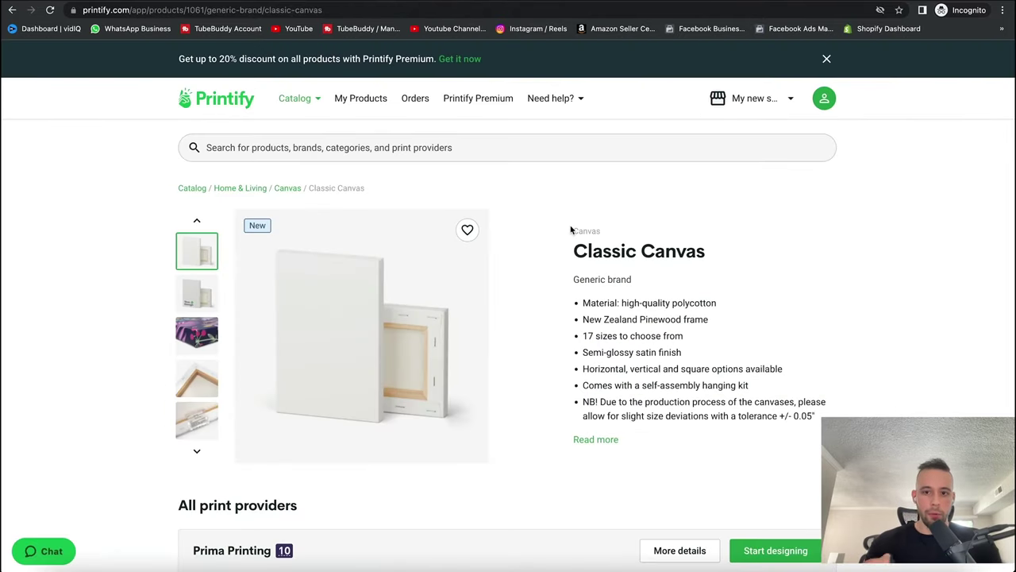
scroll(570, 229, down, 1)
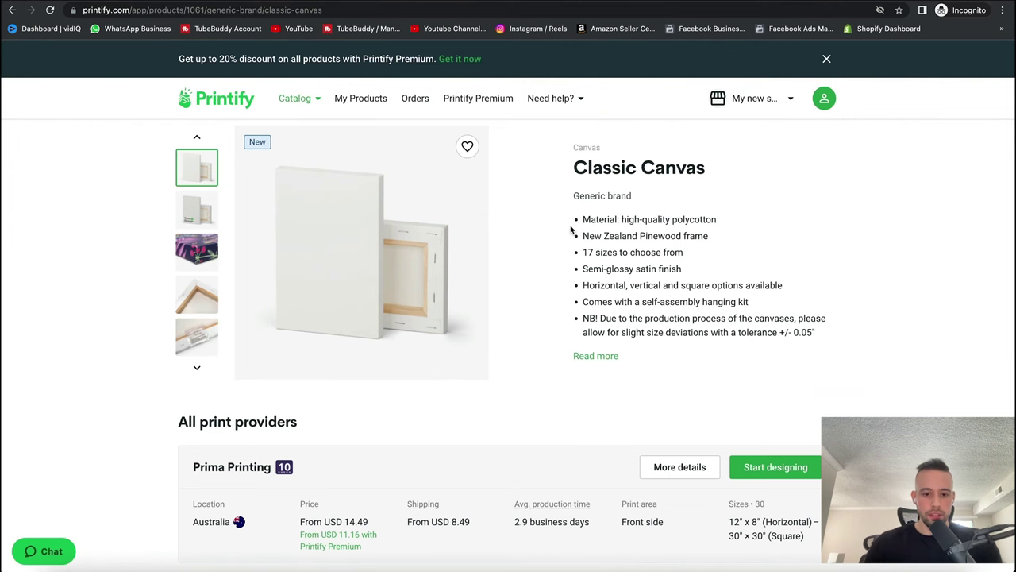
scroll(570, 229, down, 2)
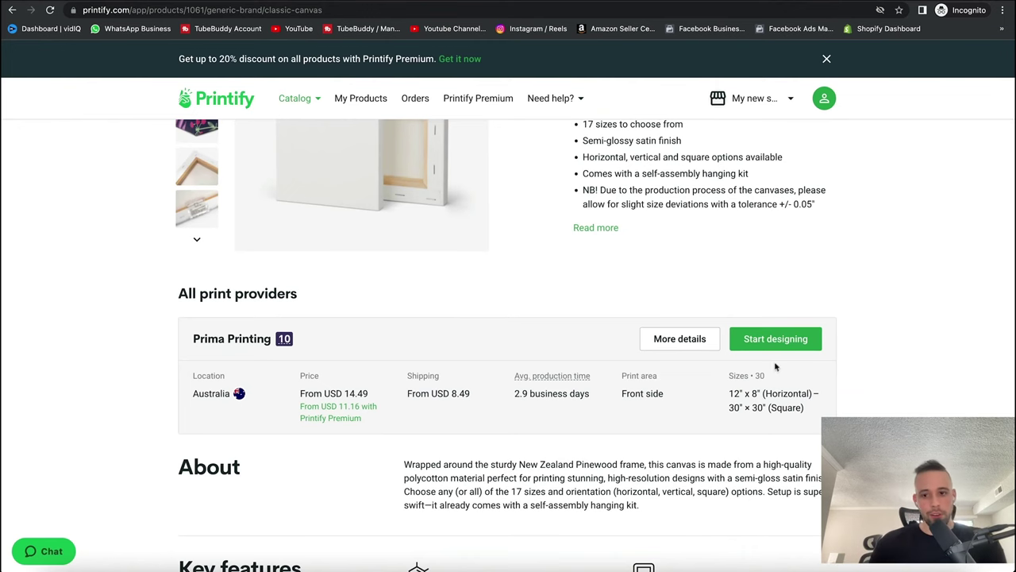
scroll(754, 342, up, 2)
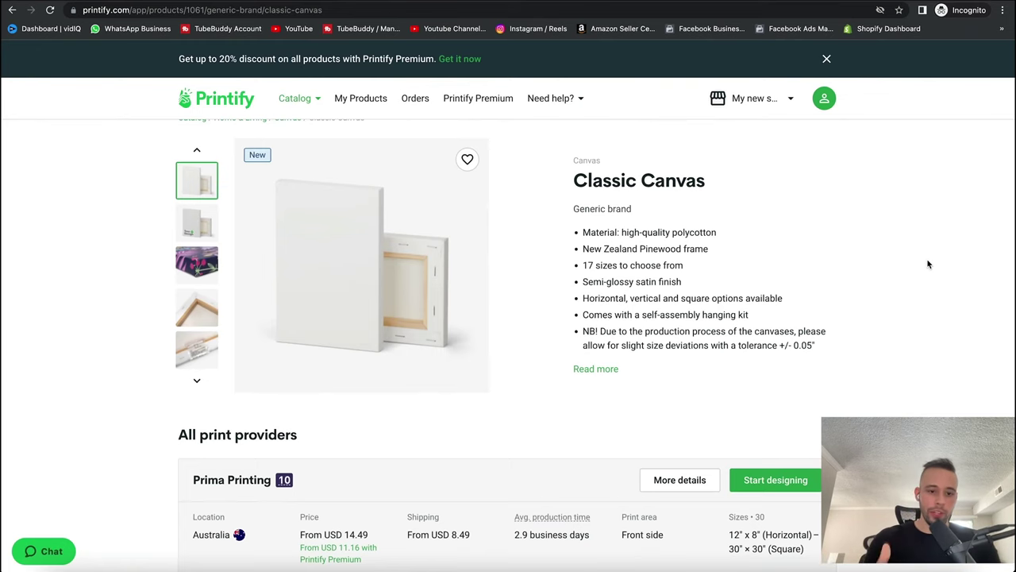
Step: Check Prima Printing's starting price and shipping cost for the Classic Canvas
scroll(929, 264, down, 3)
drag(290, 402, 416, 425)
click(390, 433)
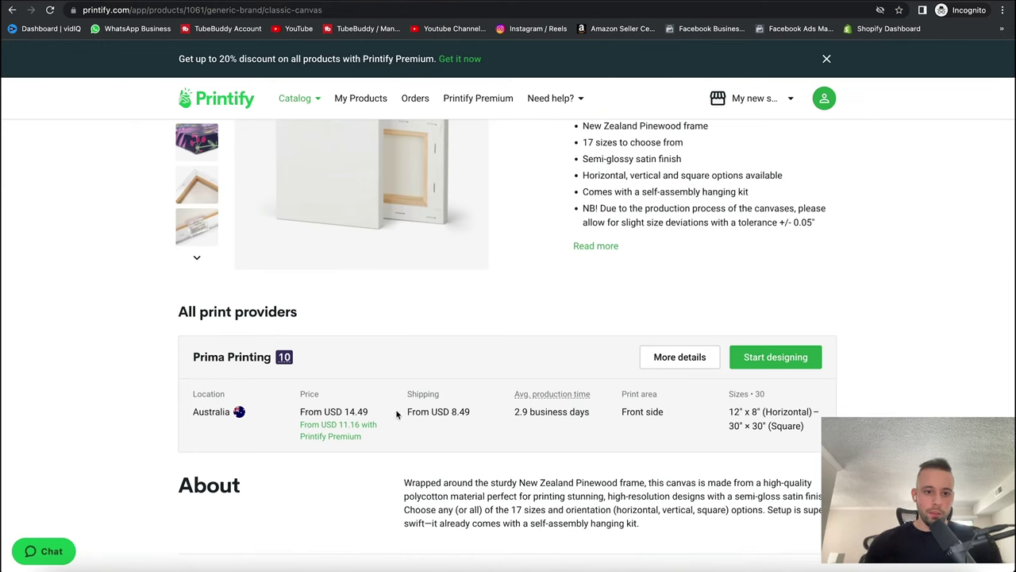
triple_click(390, 412)
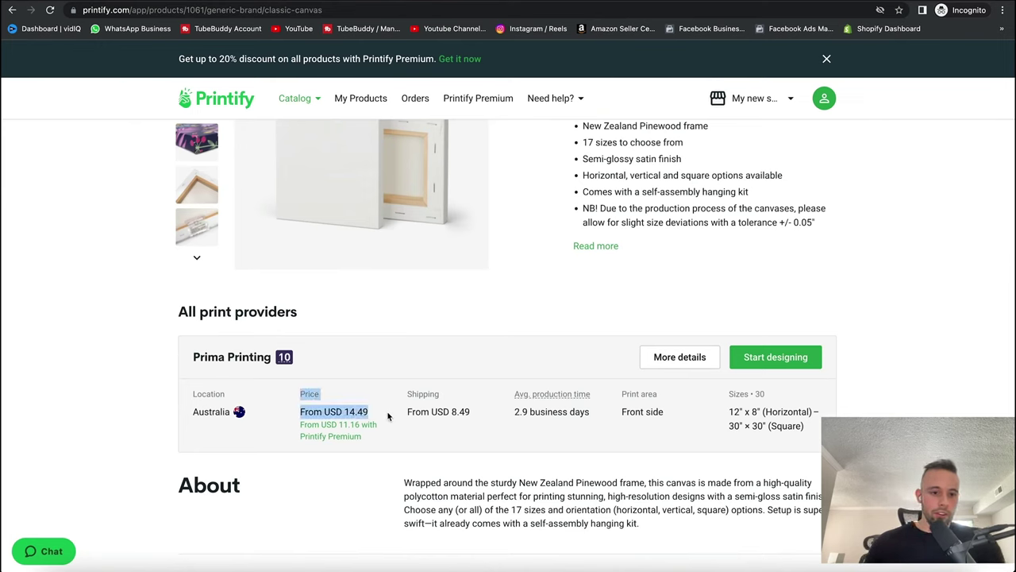
click(294, 412)
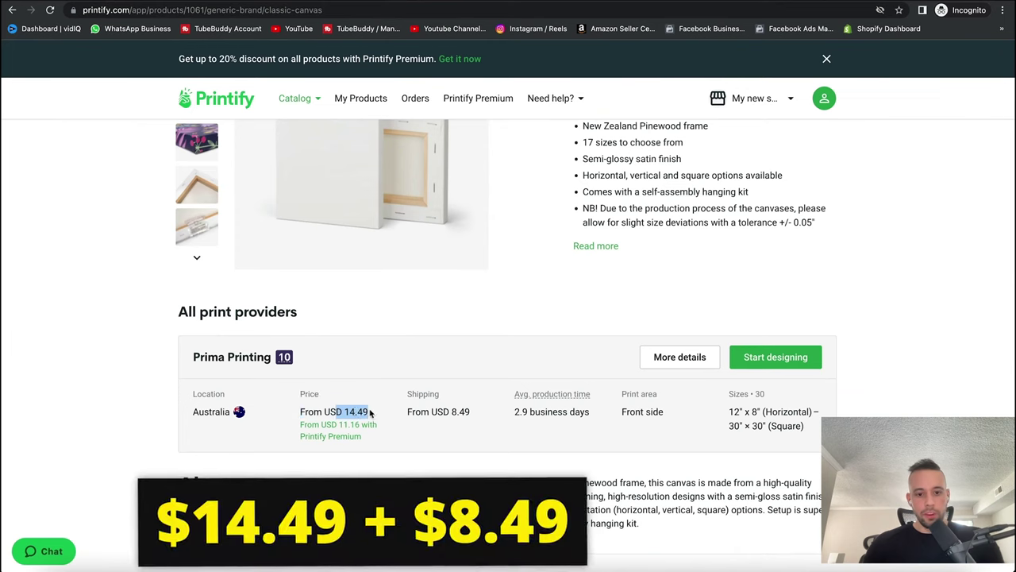
drag(343, 411, 477, 412)
click(485, 413)
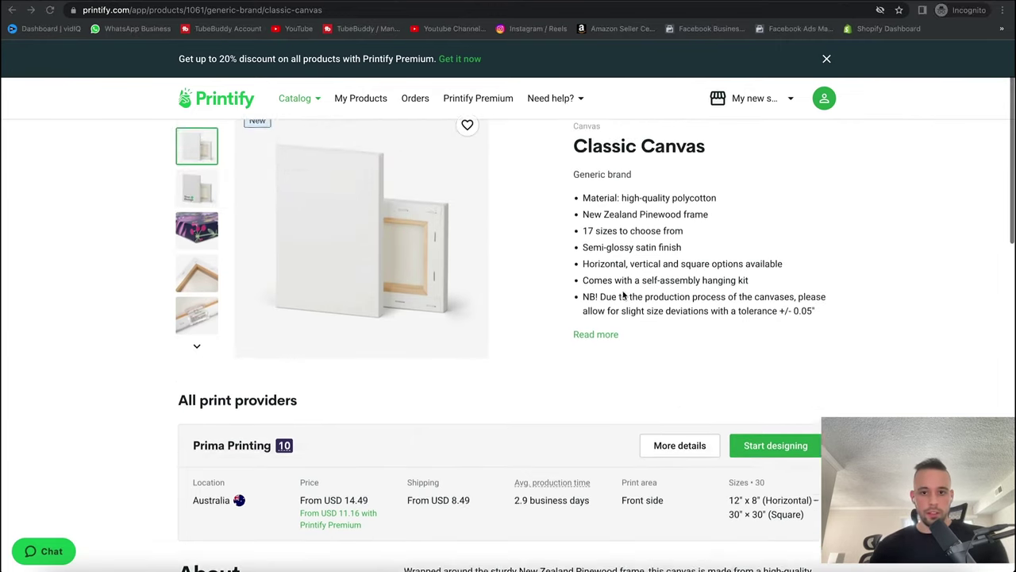
Step: Start designing the Classic Canvas from Prima Printing and add george_herbert_mccord_florida (1).jpg from the device's Downloads folder
scroll(118, 174, down, 1)
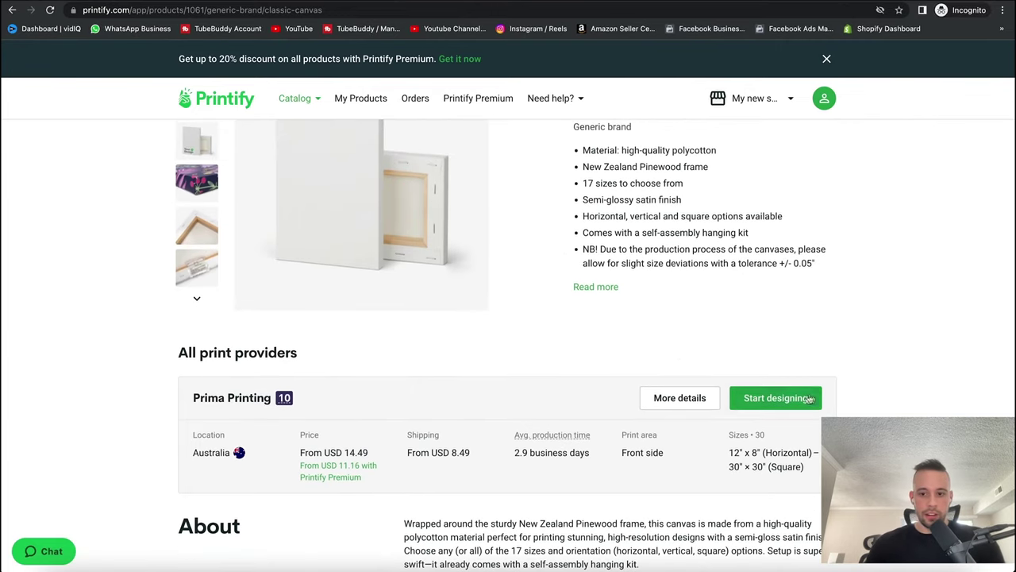
click(754, 397)
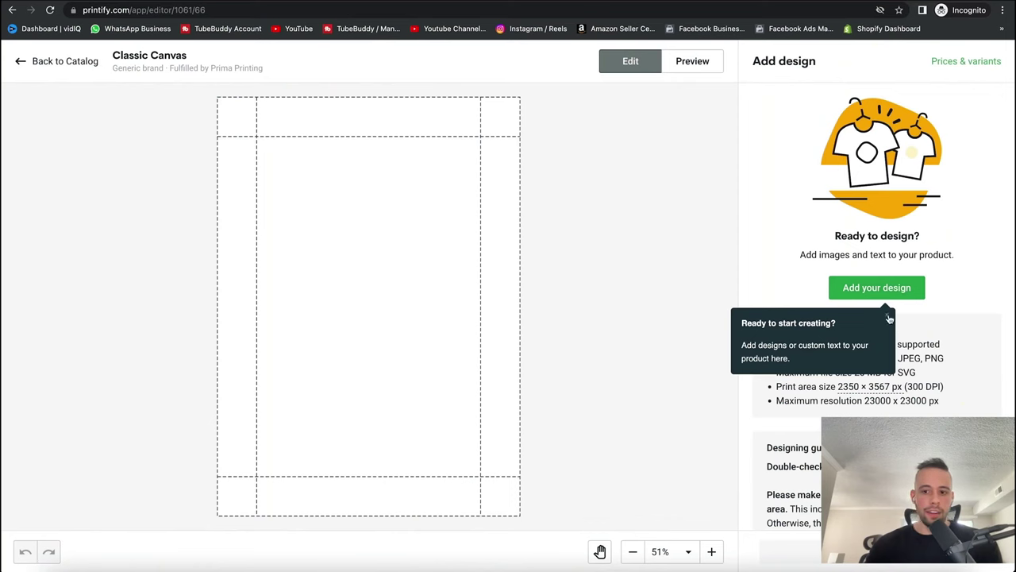
click(880, 292)
click(842, 167)
click(452, 241)
click(452, 253)
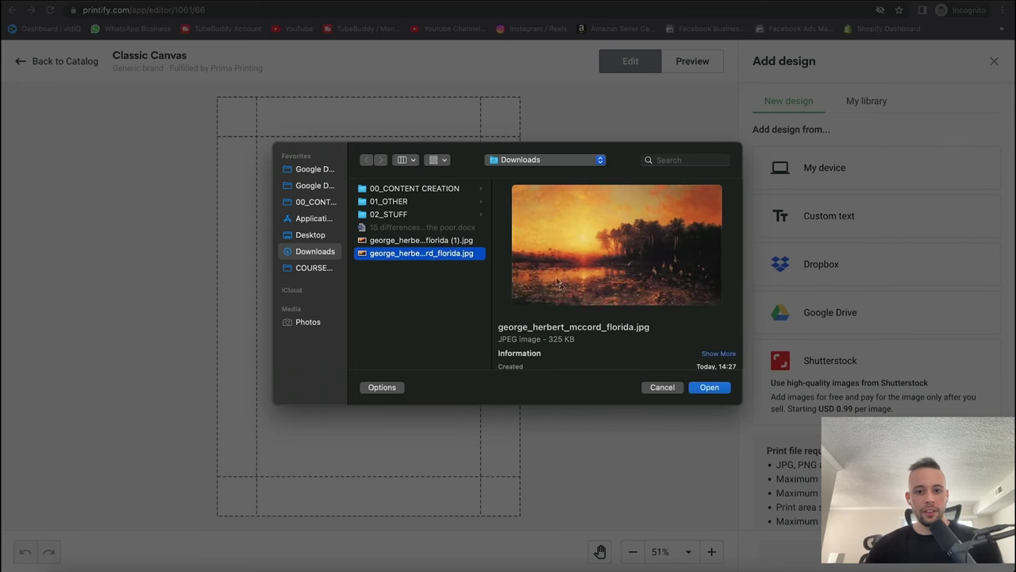
click(475, 241)
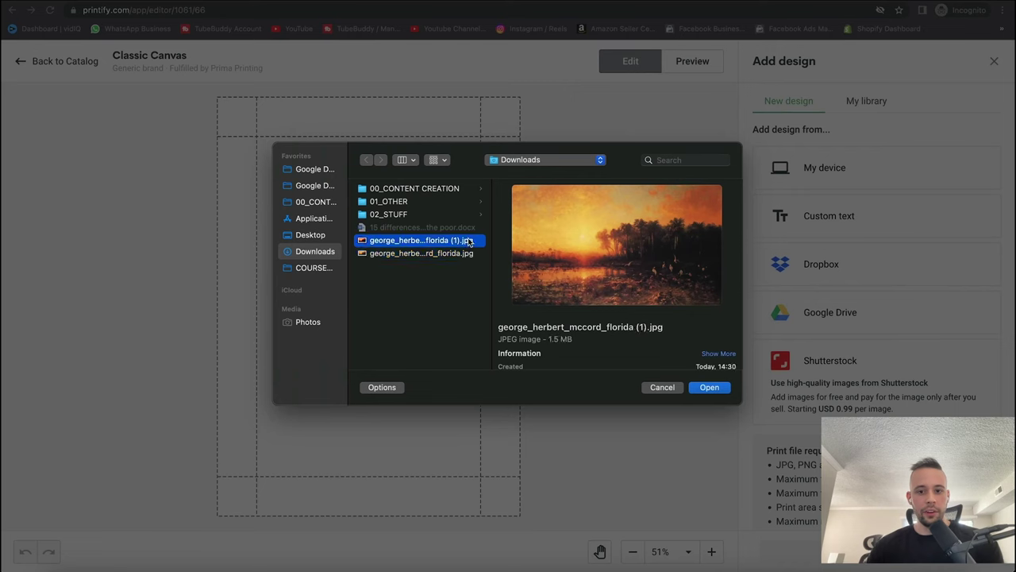
click(709, 387)
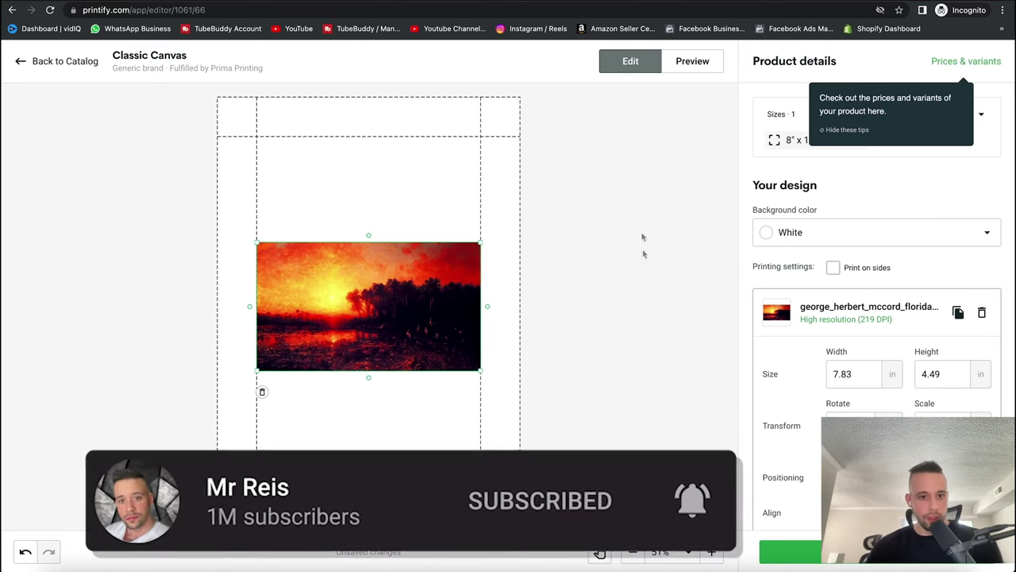
Step: Scale the painting to about 21 × 12.04 in to fill the canvas front, shift it right to show the sun, and preview the product
drag(256, 246, 77, 115)
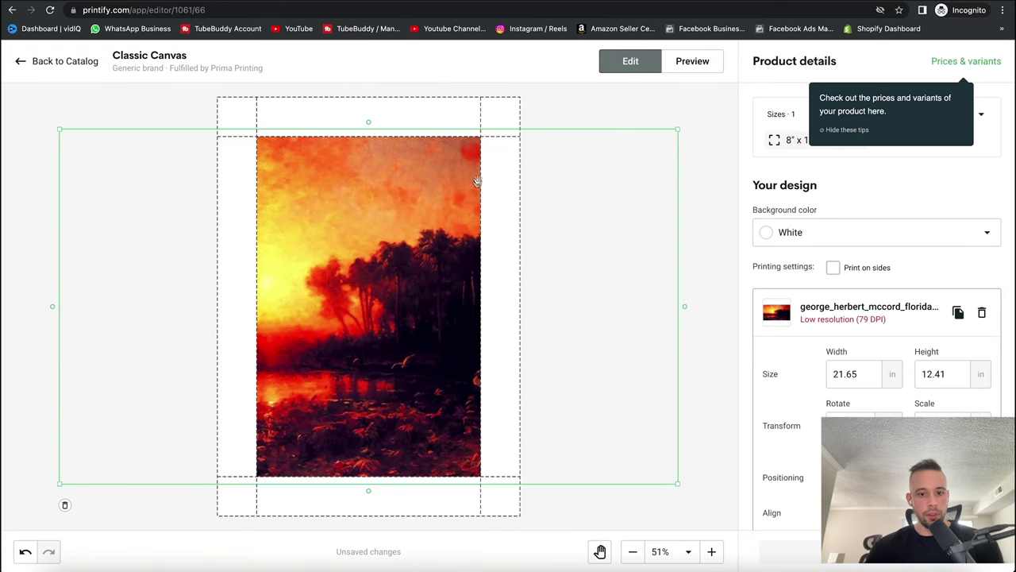
click(671, 126)
click(502, 209)
drag(678, 129, 668, 135)
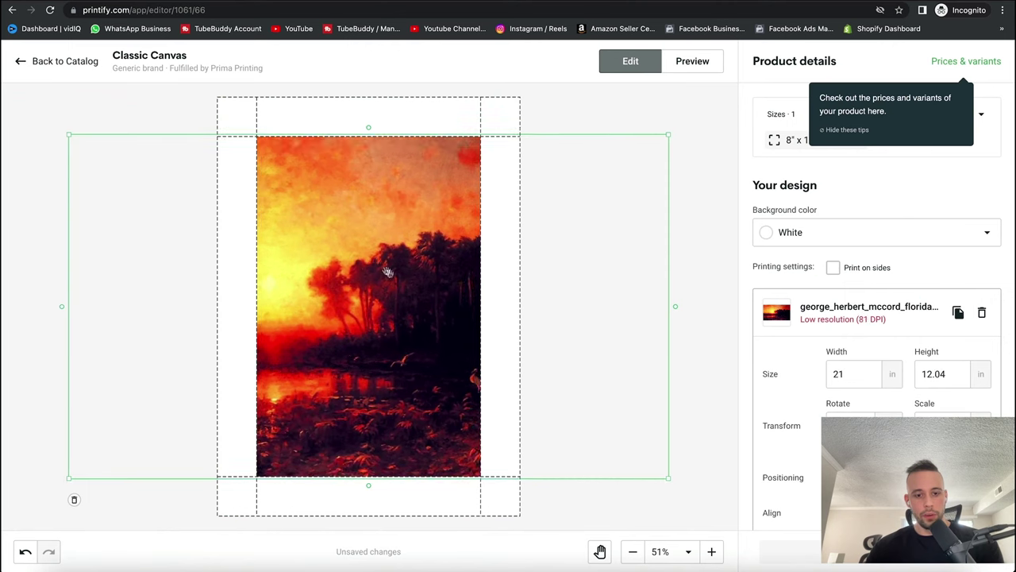
drag(332, 298, 385, 300)
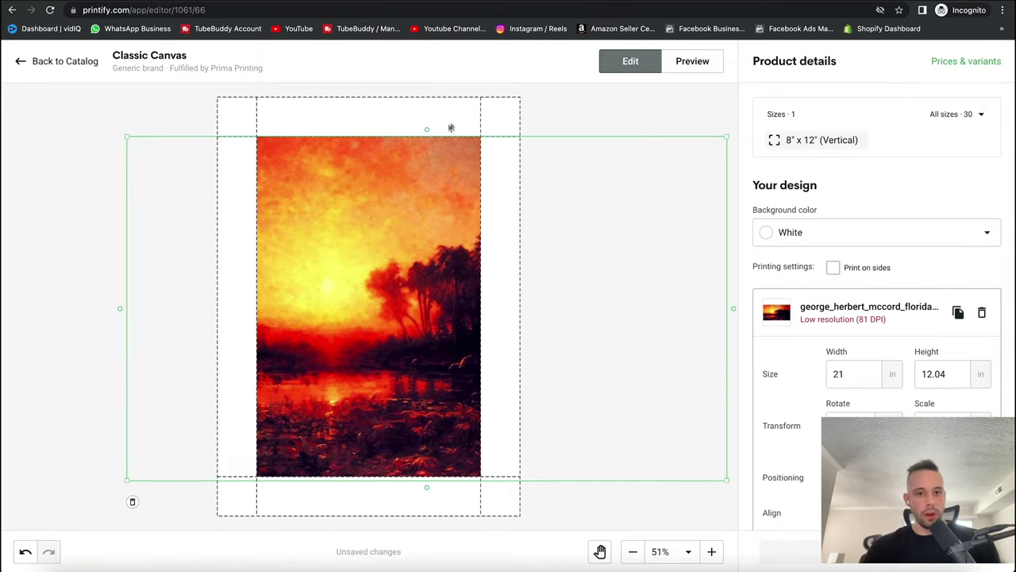
click(694, 68)
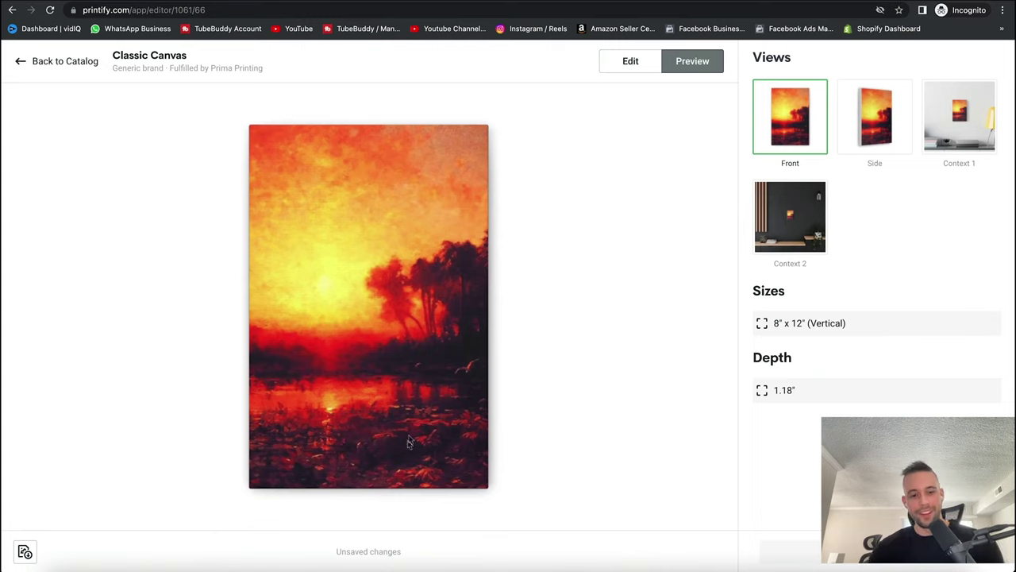
Step: Preview the canvas from the side and in both room context mockups
click(876, 127)
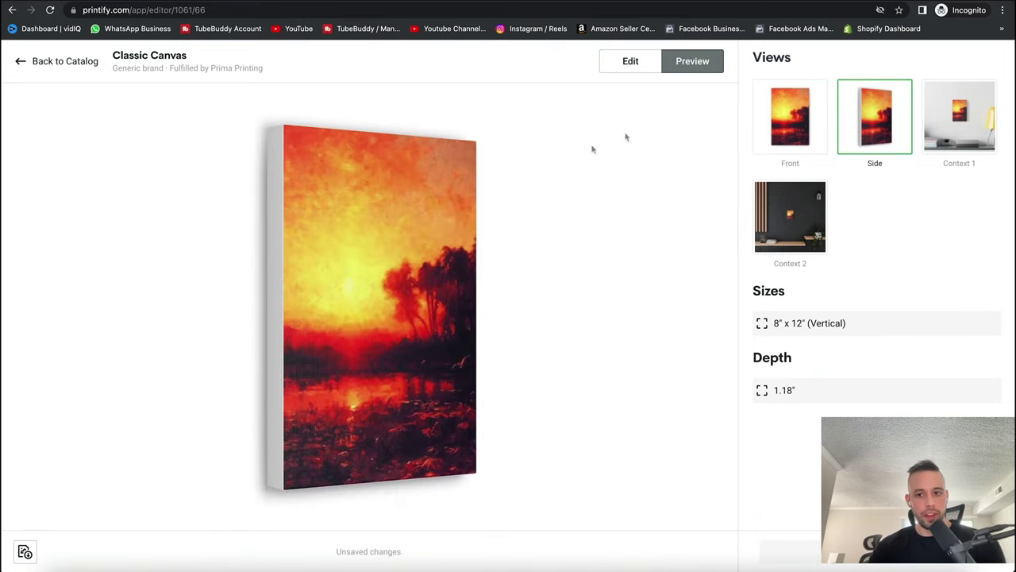
click(958, 117)
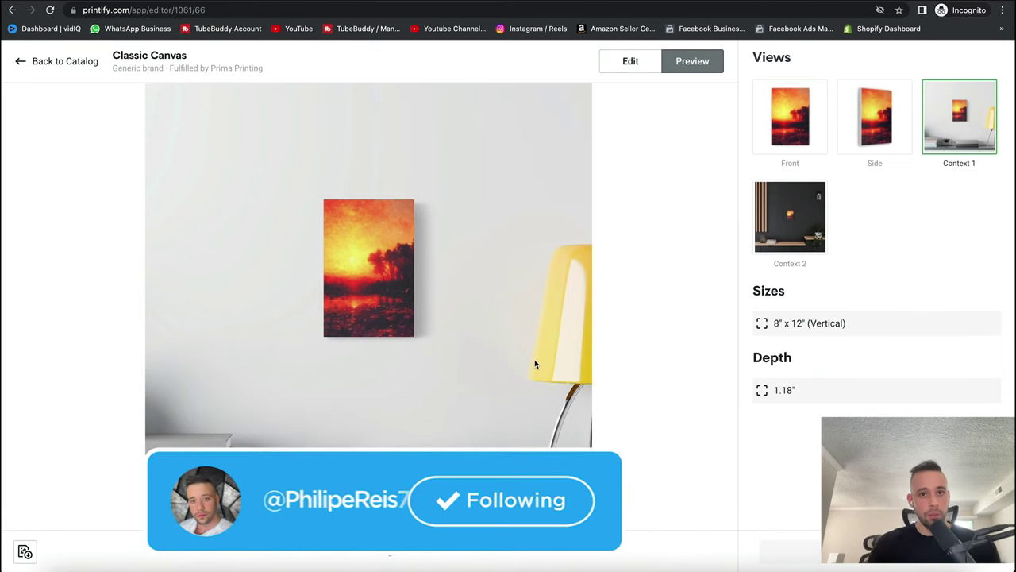
click(811, 213)
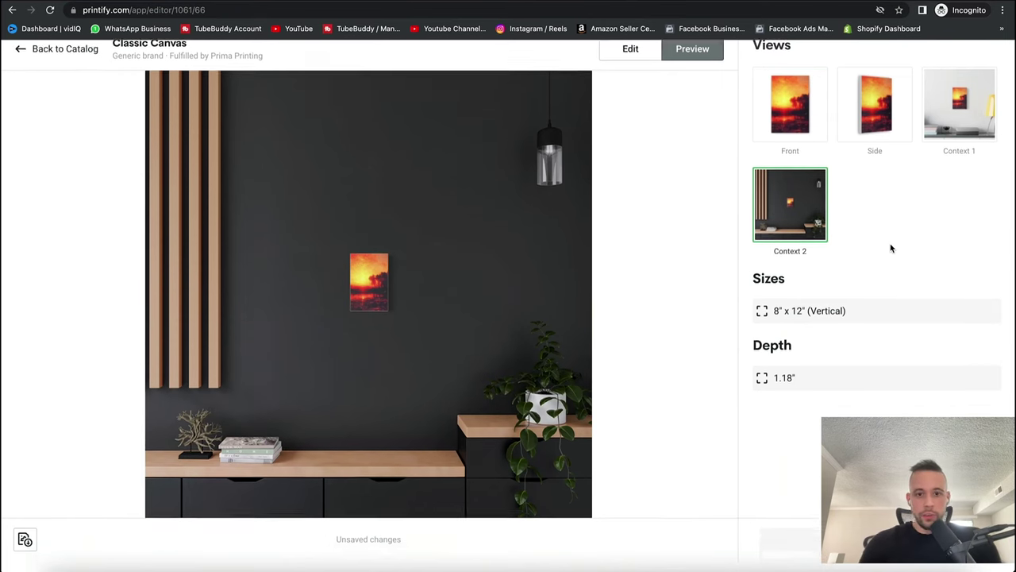
Step: Return to editing the canvas and review the painting's size, transform and positioning settings
click(616, 70)
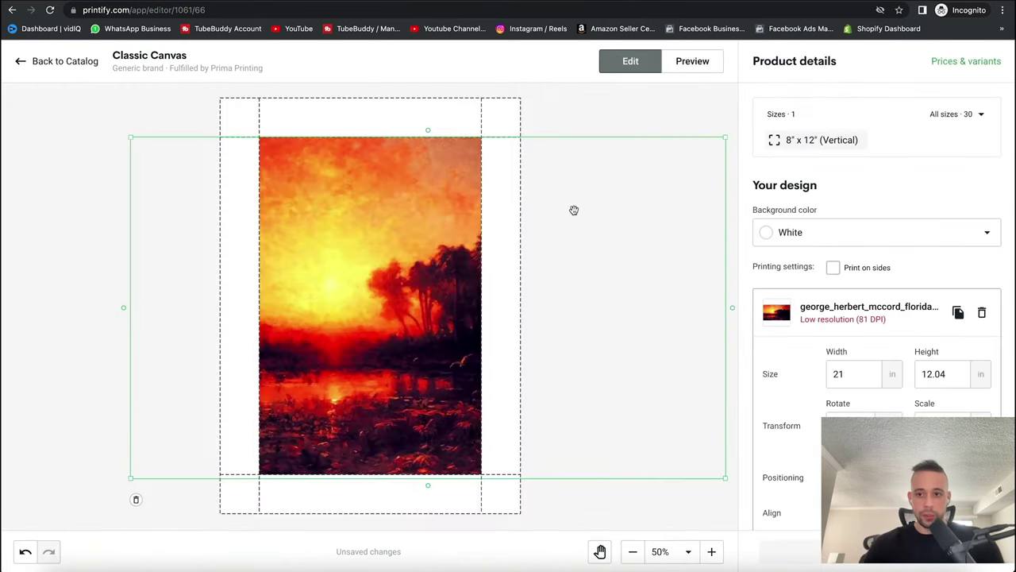
scroll(835, 264, down, 1)
scroll(837, 263, up, 1)
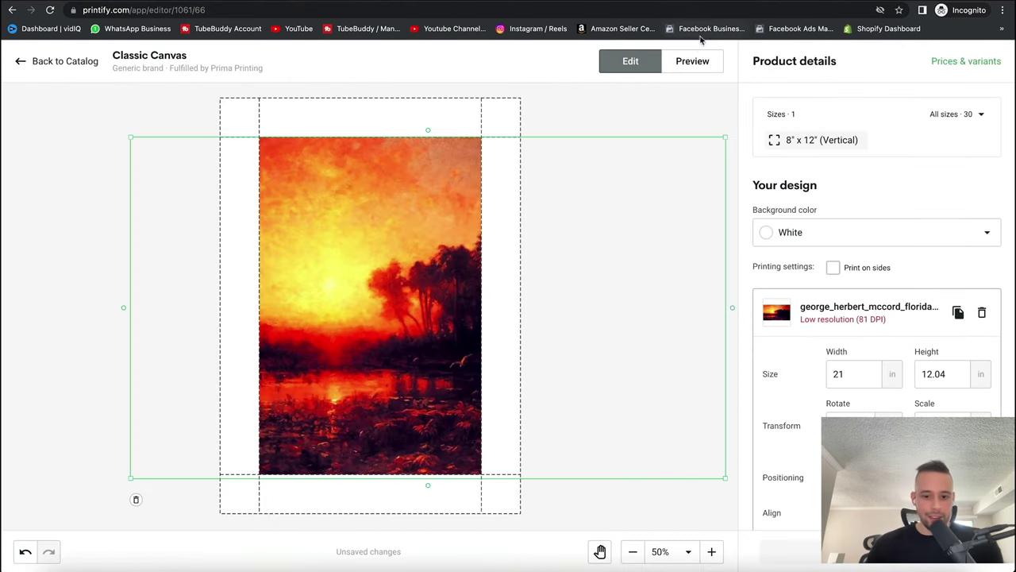
scroll(818, 198, down, 2)
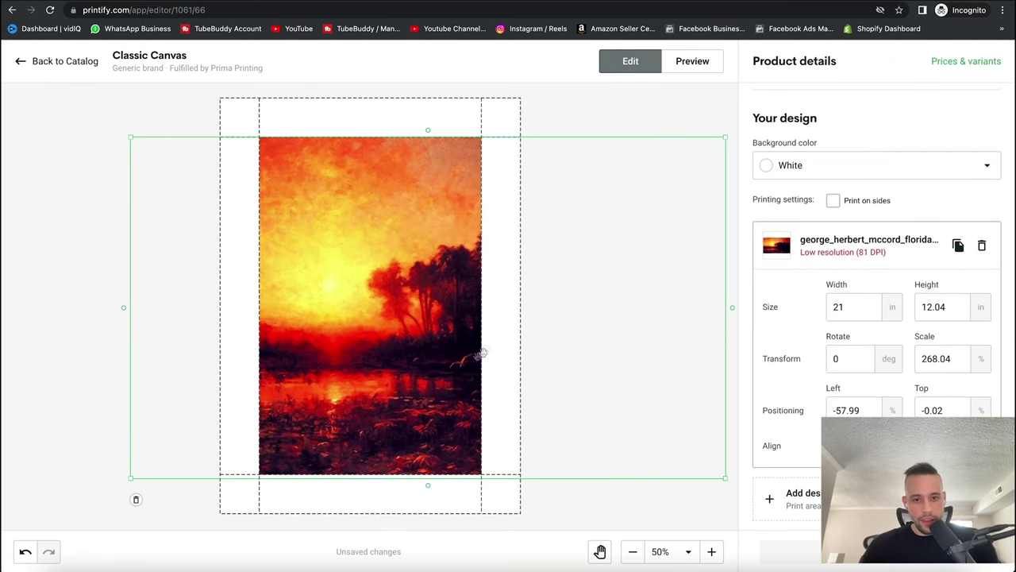
click(704, 54)
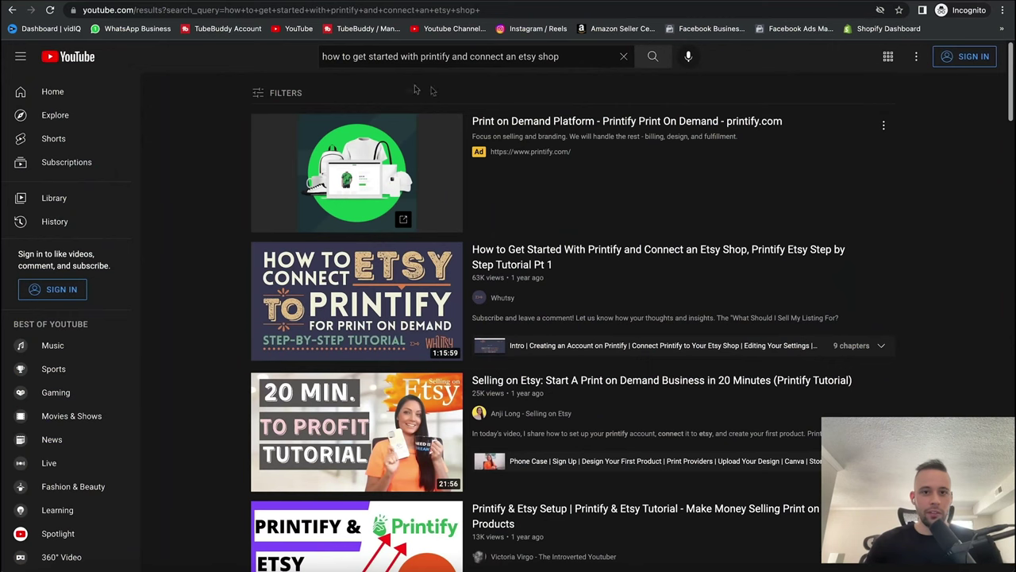
Step: Switch to YouTube to examine the videos on getting started with Printify and connecting an Etsy shop, and glance over Etsy's painting listings in Wall Decor
click(388, 56)
drag(388, 57, 564, 56)
click(565, 55)
click(190, 204)
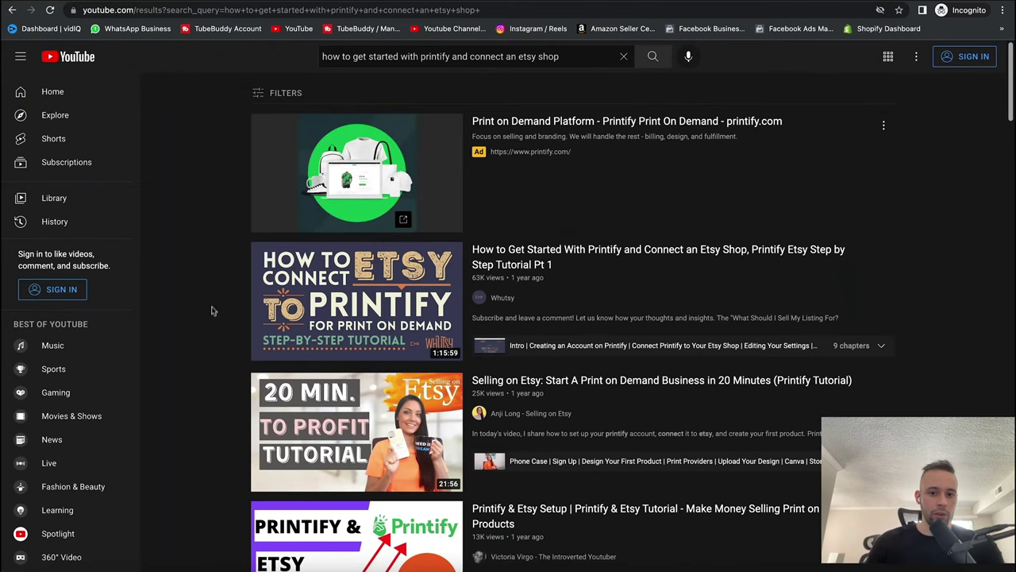
scroll(212, 307, down, 1)
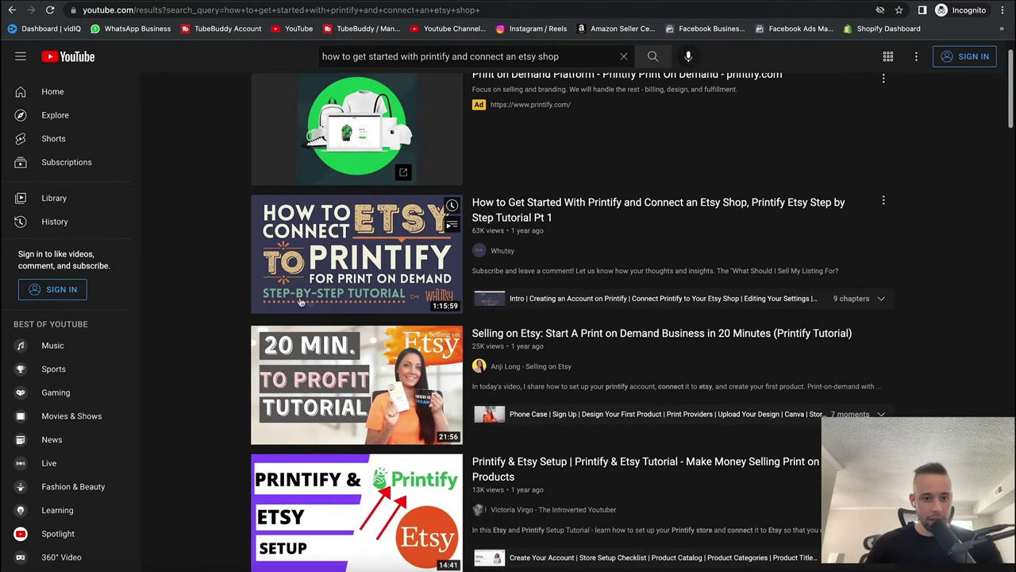
scroll(198, 301, down, 2)
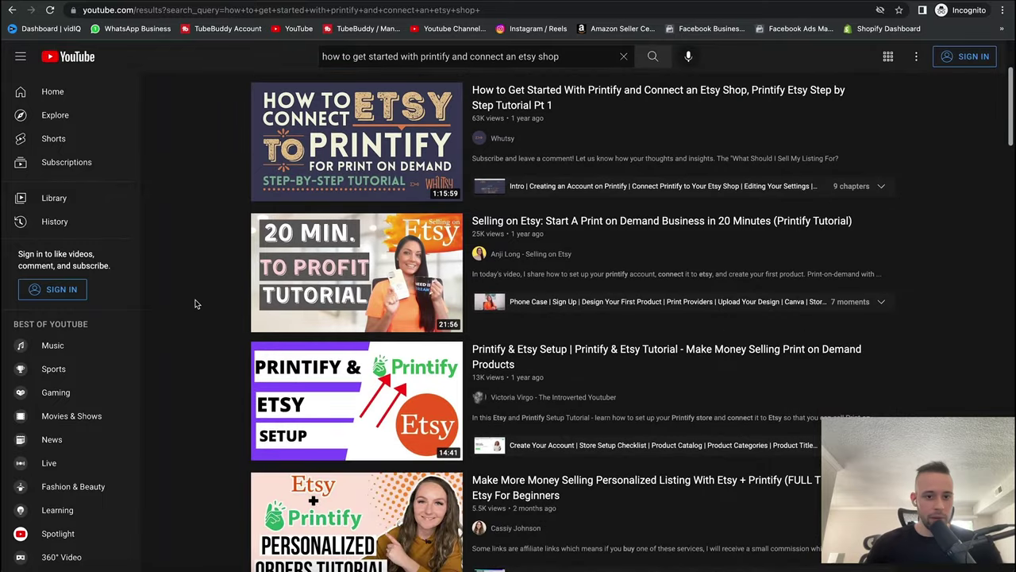
scroll(196, 304, down, 2)
scroll(178, 330, up, 3)
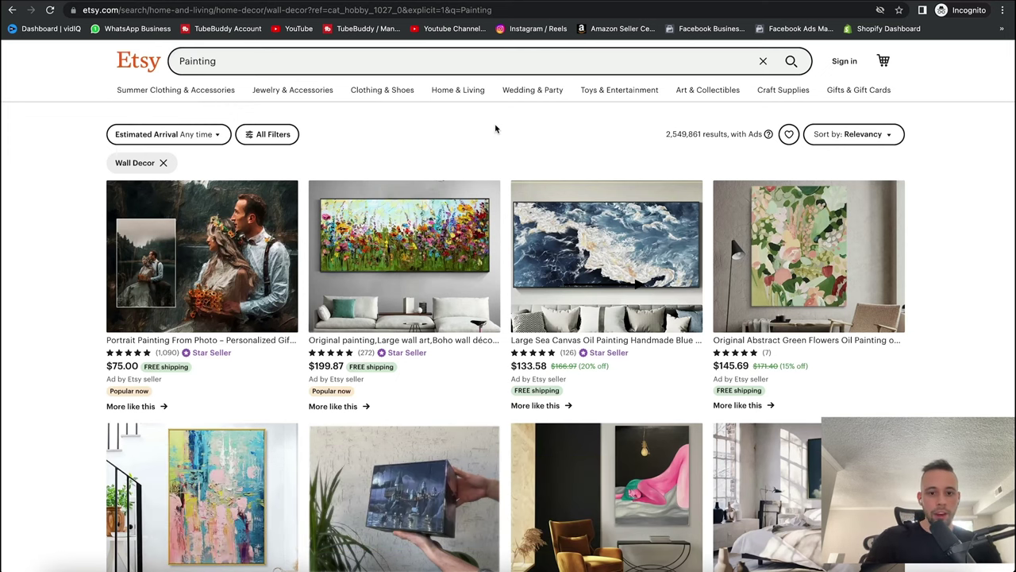
scroll(496, 129, down, 3)
scroll(460, 135, up, 3)
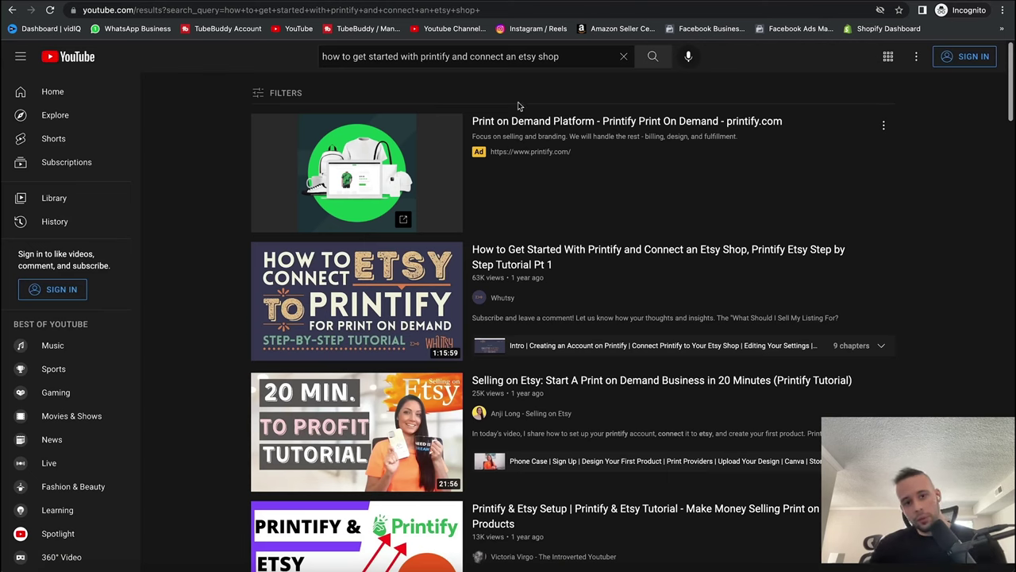
Step: Search YouTube for "how to rank on etsy" and look through the suggested Etsy ranking and SEO videos
triple_click(584, 57)
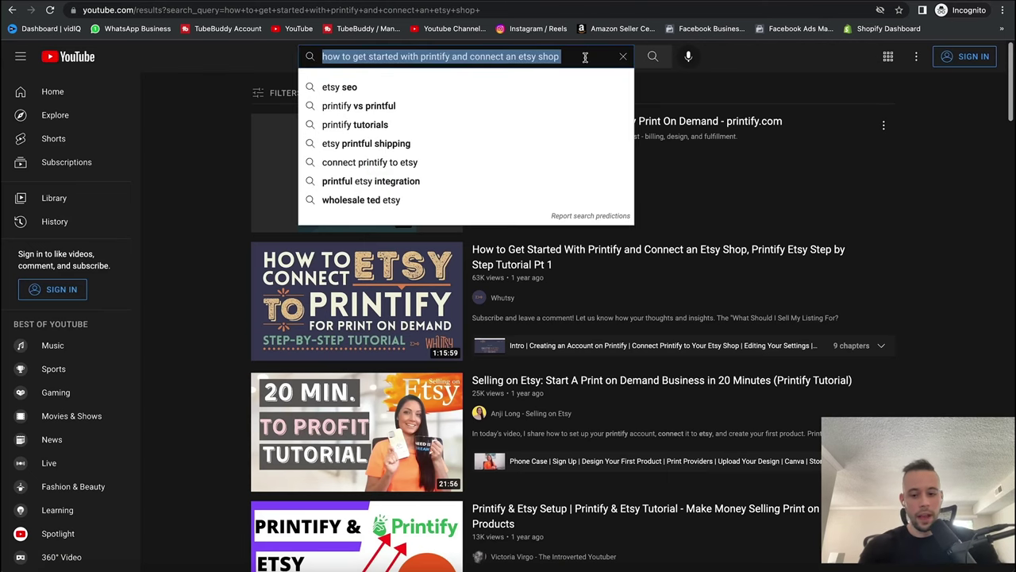
text(how to rank on e)
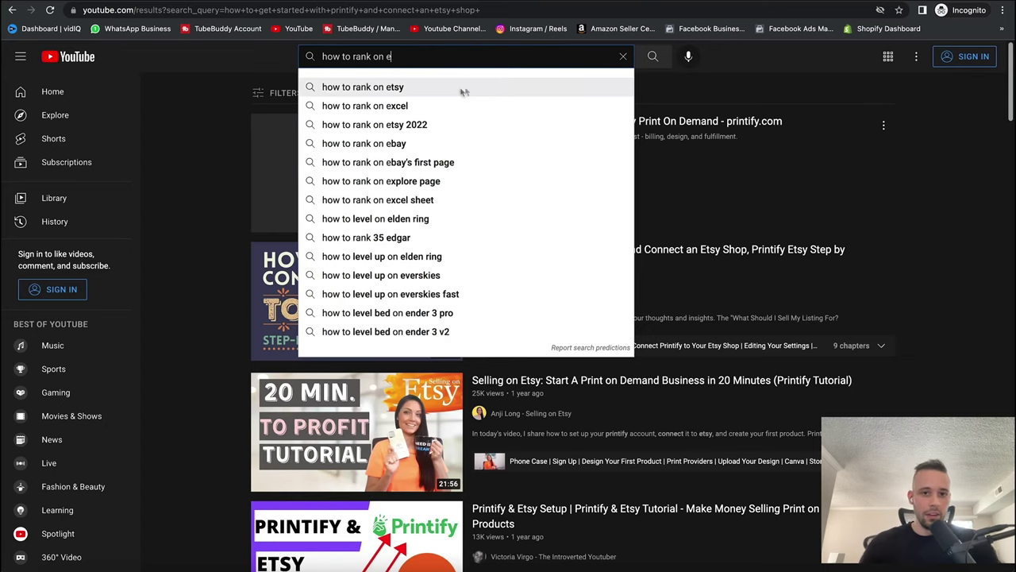
click(464, 92)
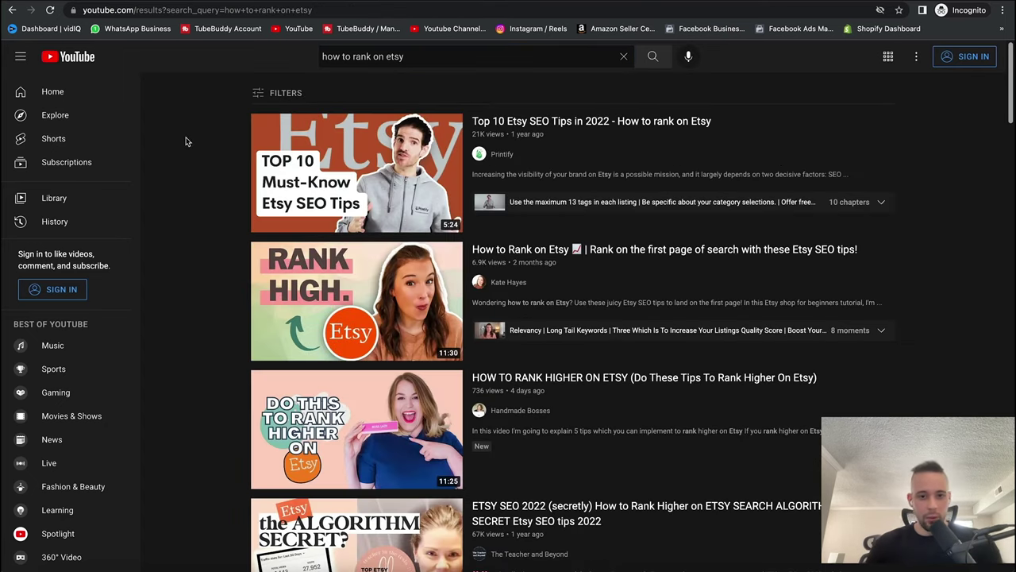
scroll(184, 135, down, 2)
scroll(207, 135, up, 2)
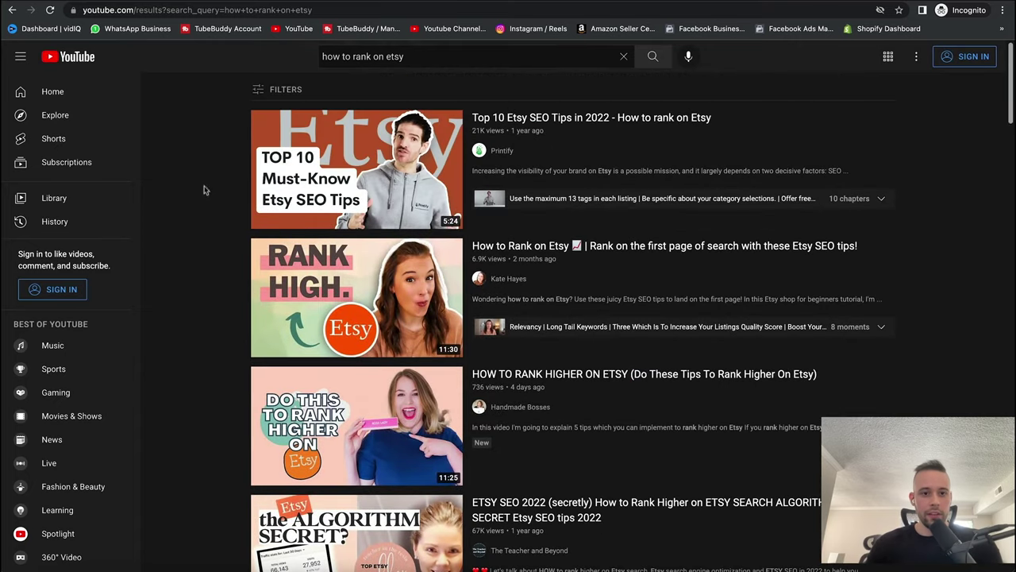
scroll(226, 207, down, 2)
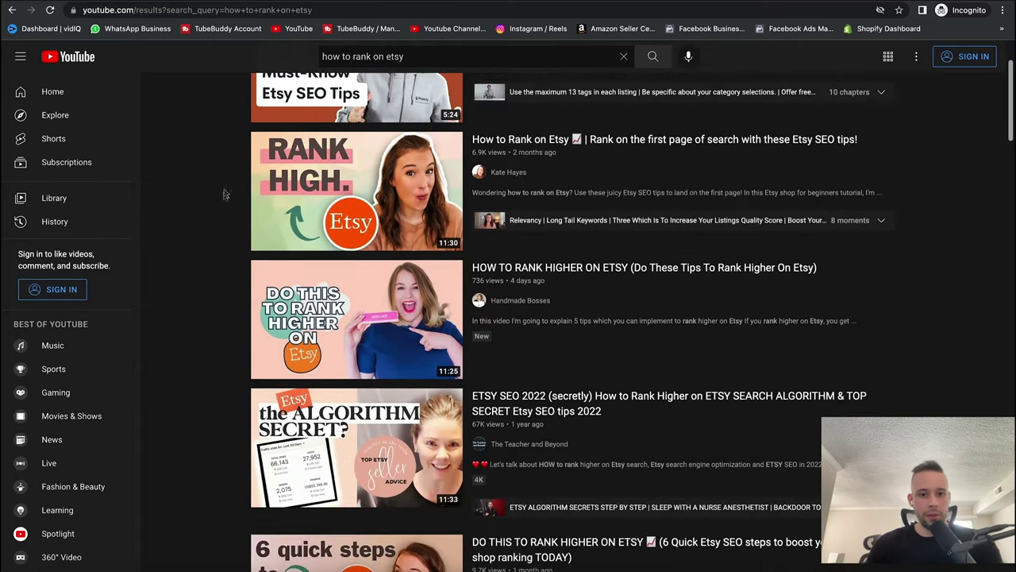
scroll(211, 220, down, 1)
scroll(194, 252, down, 1)
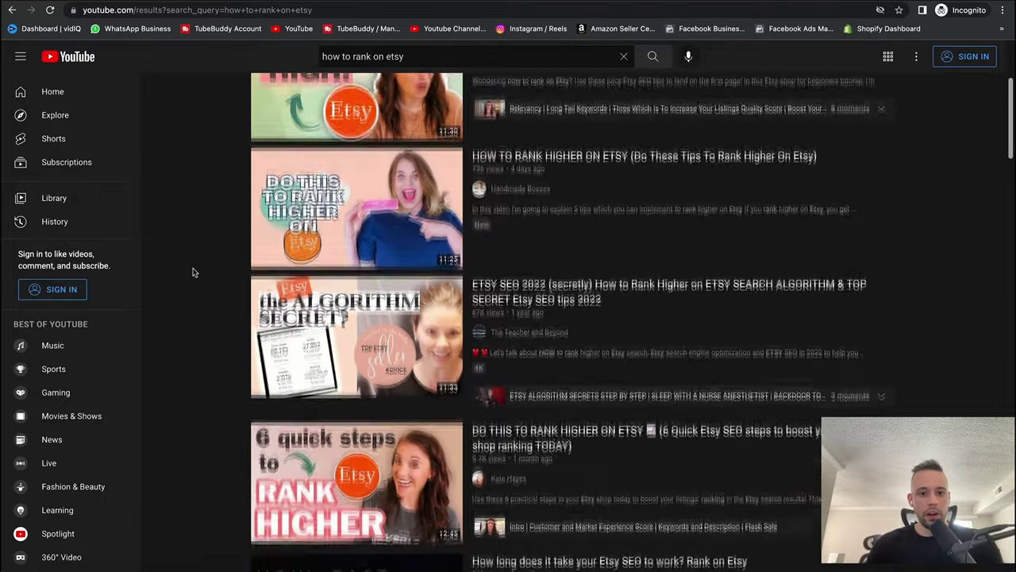
scroll(203, 229, up, 3)
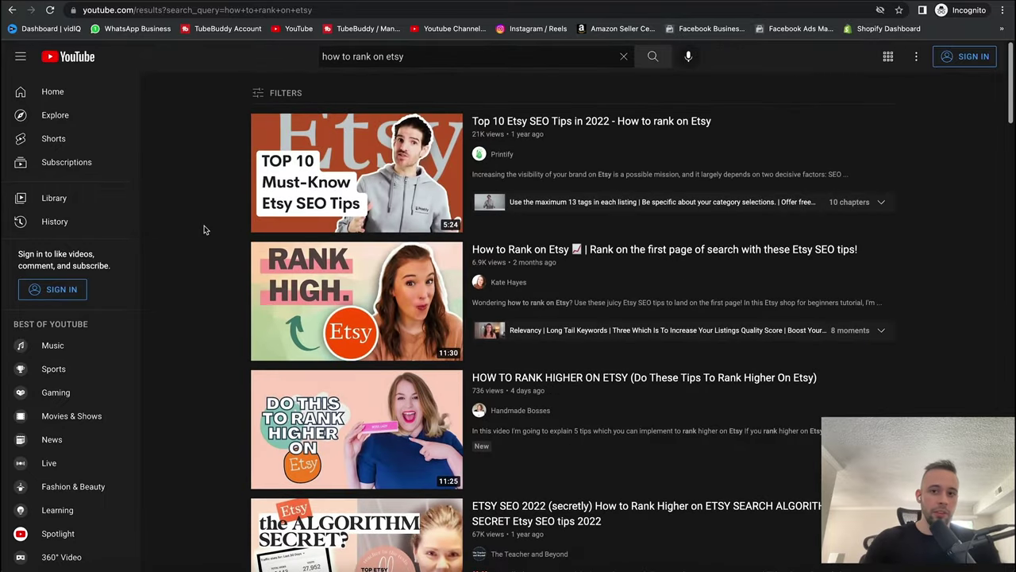